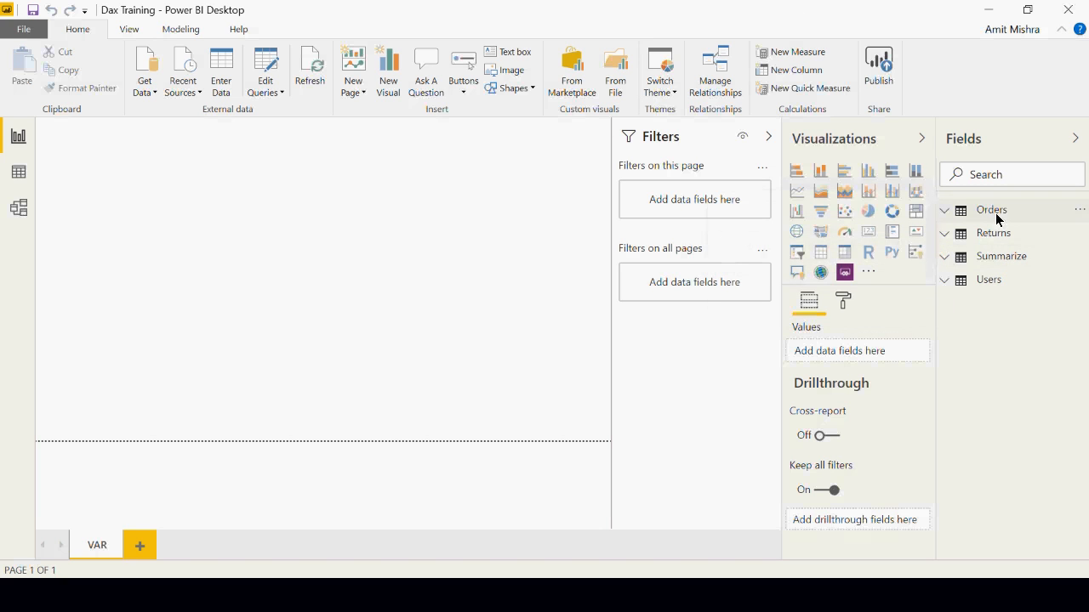
# Delete the Summarize table from the Dax Training report's data model
pyautogui.moveTo(997, 220)
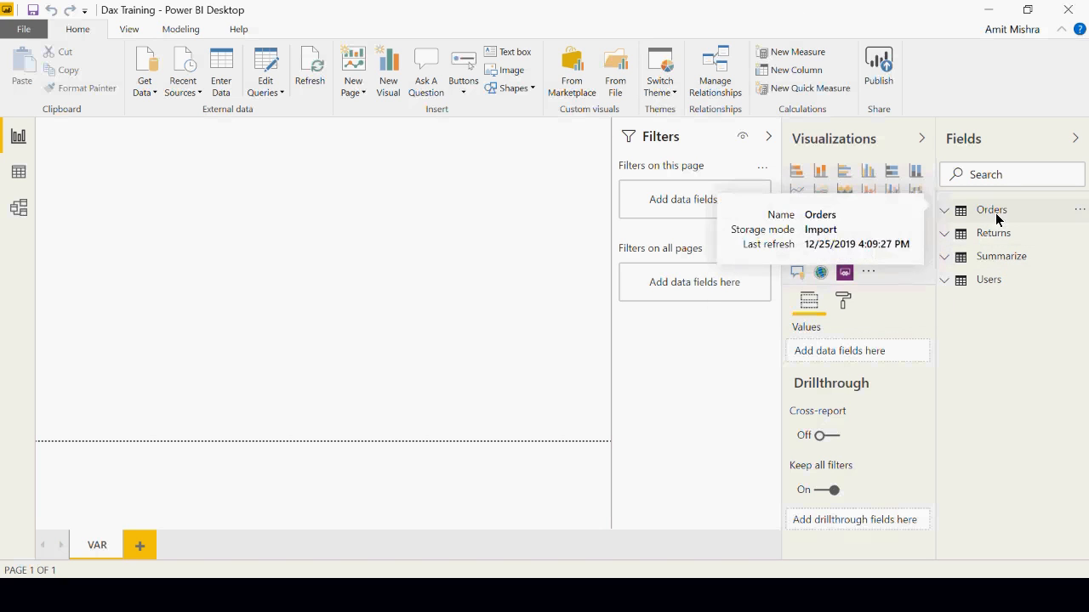
pyautogui.moveTo(1004, 262)
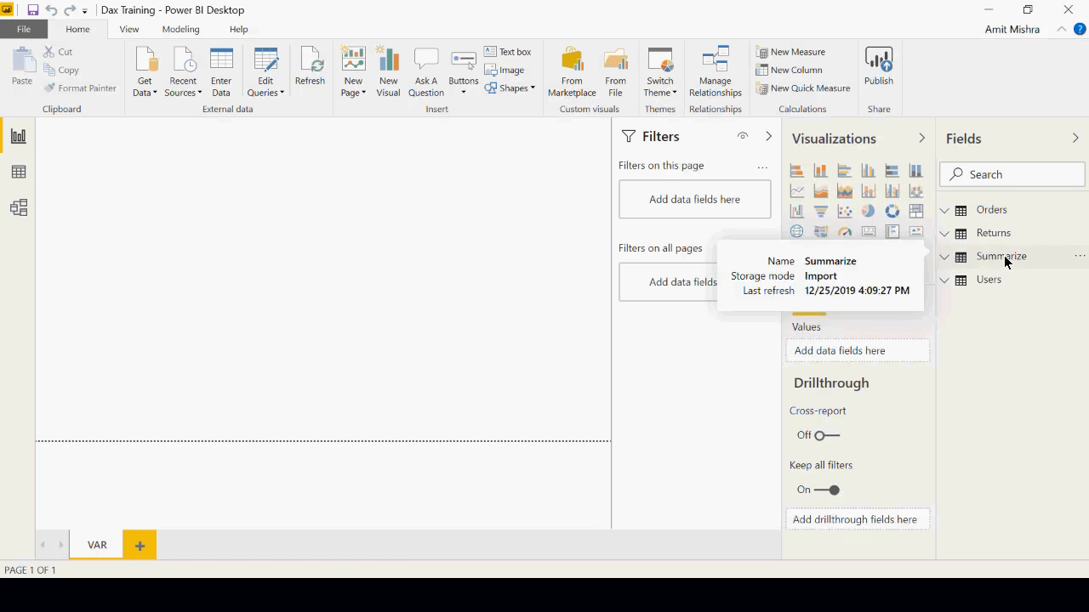
pyautogui.rightClick(1005, 262)
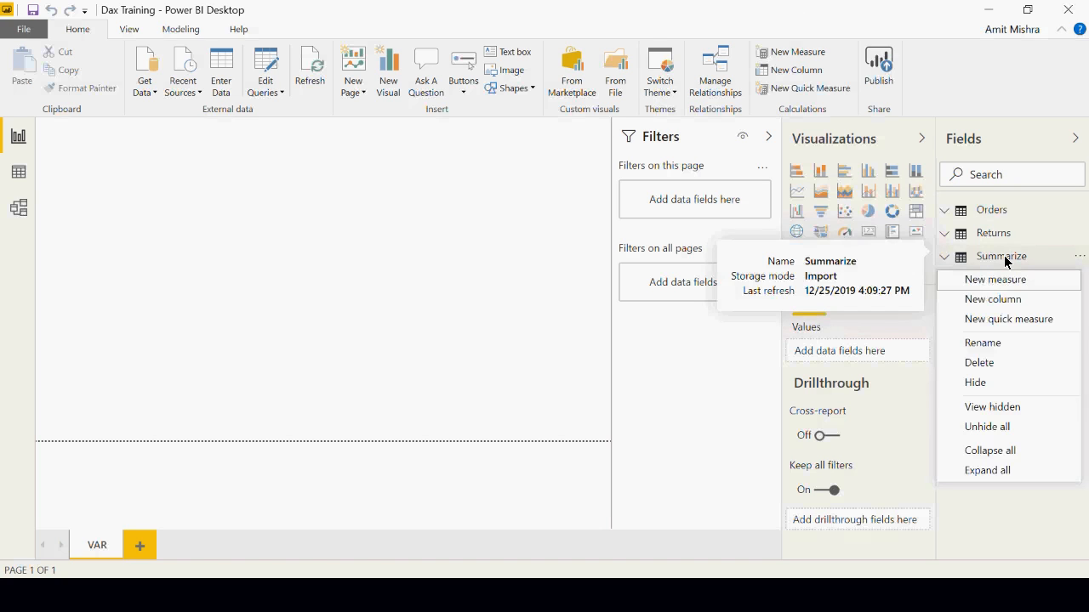
pyautogui.click(985, 363)
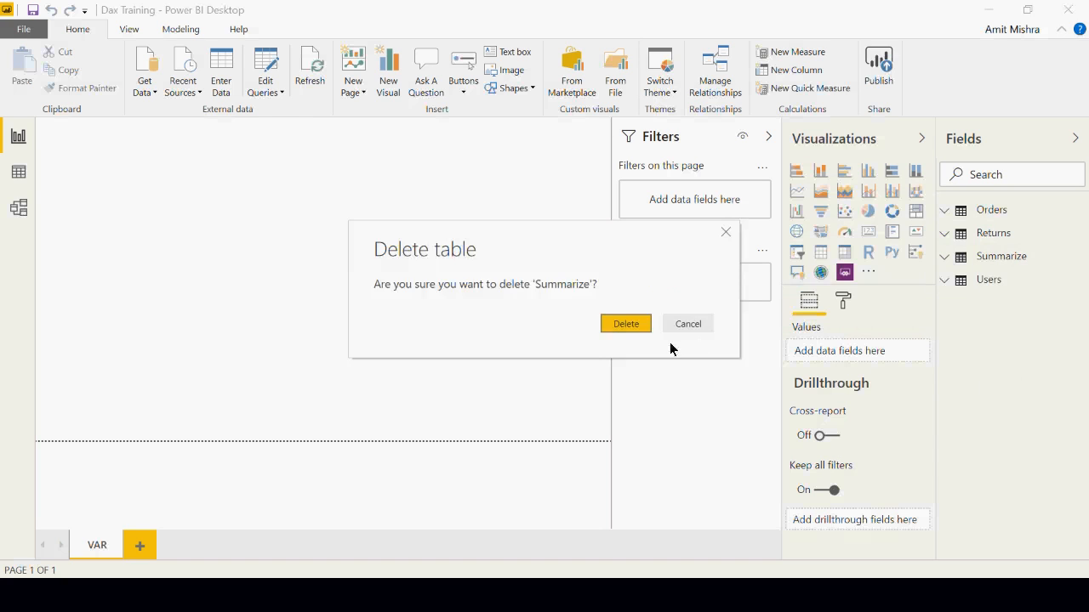
pyautogui.click(624, 327)
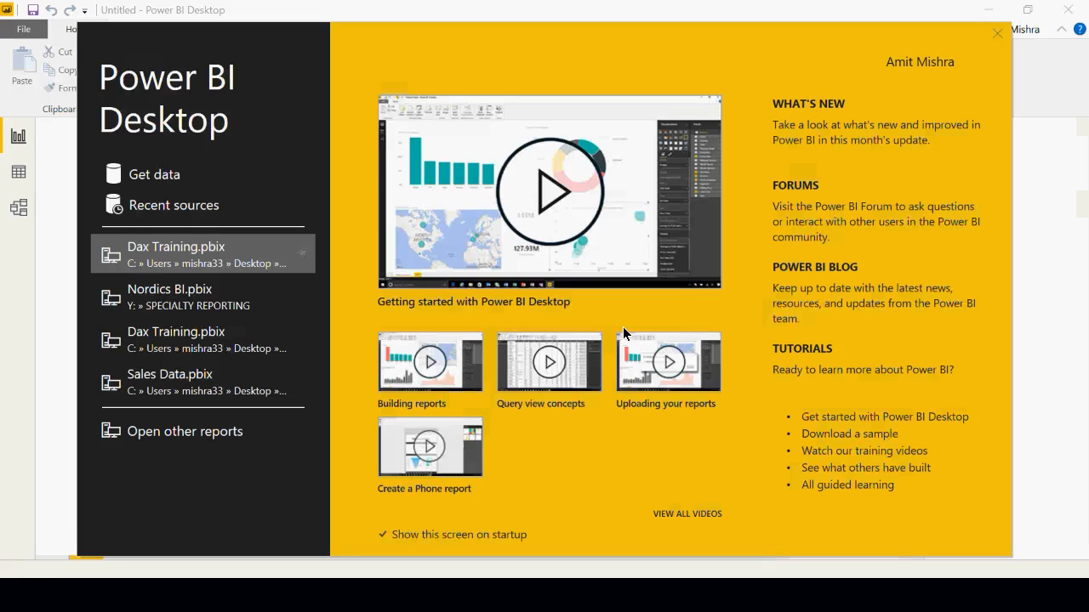
# Connect a blank report to the SuperStore Power BI dataset, and close that report without saving
pyautogui.click(997, 32)
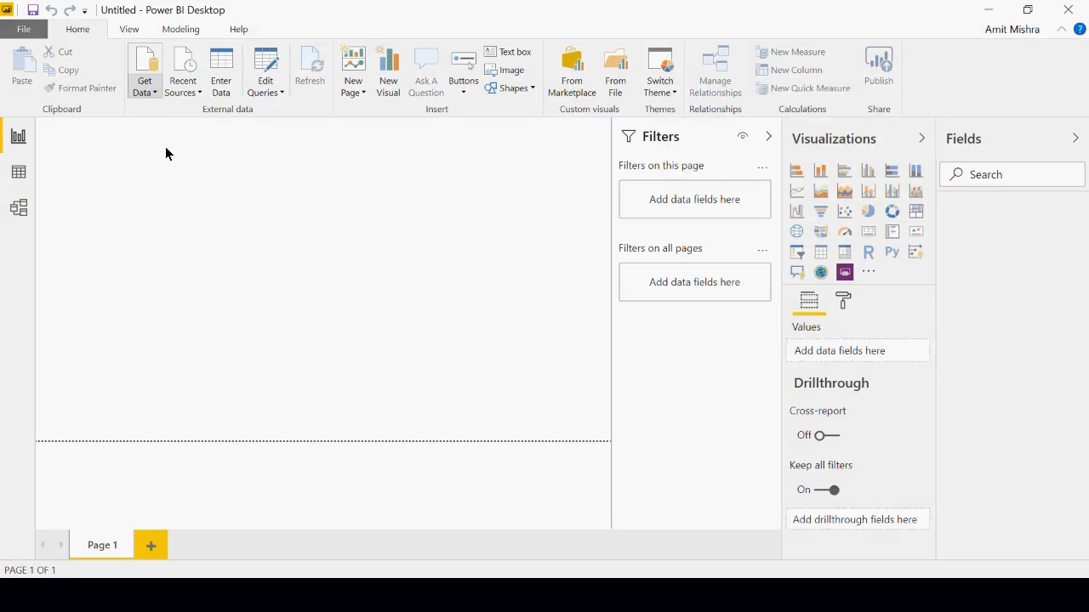
pyautogui.click(185, 96)
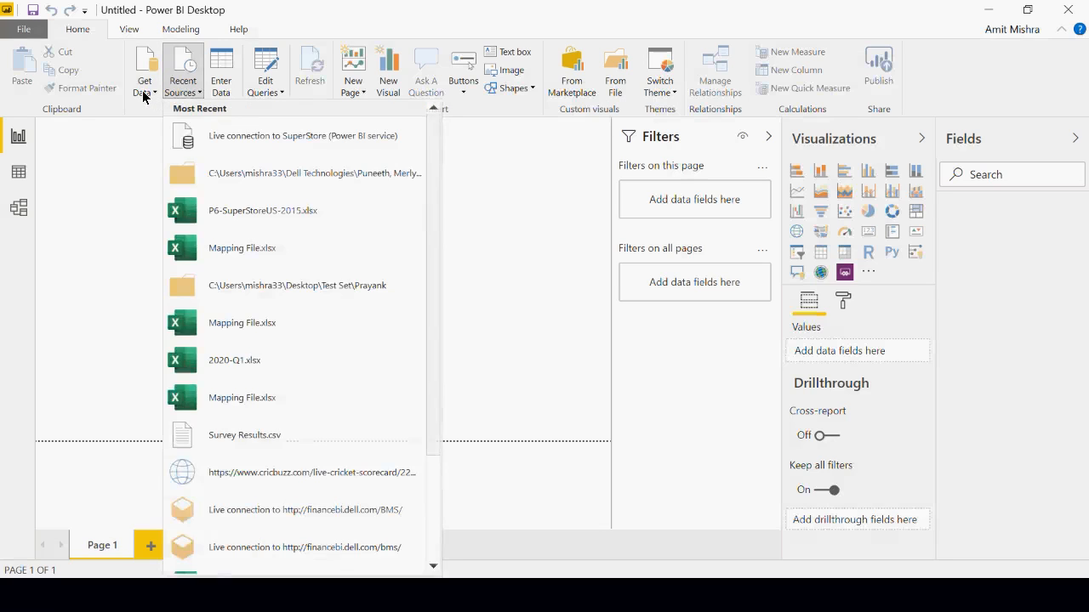
pyautogui.click(144, 95)
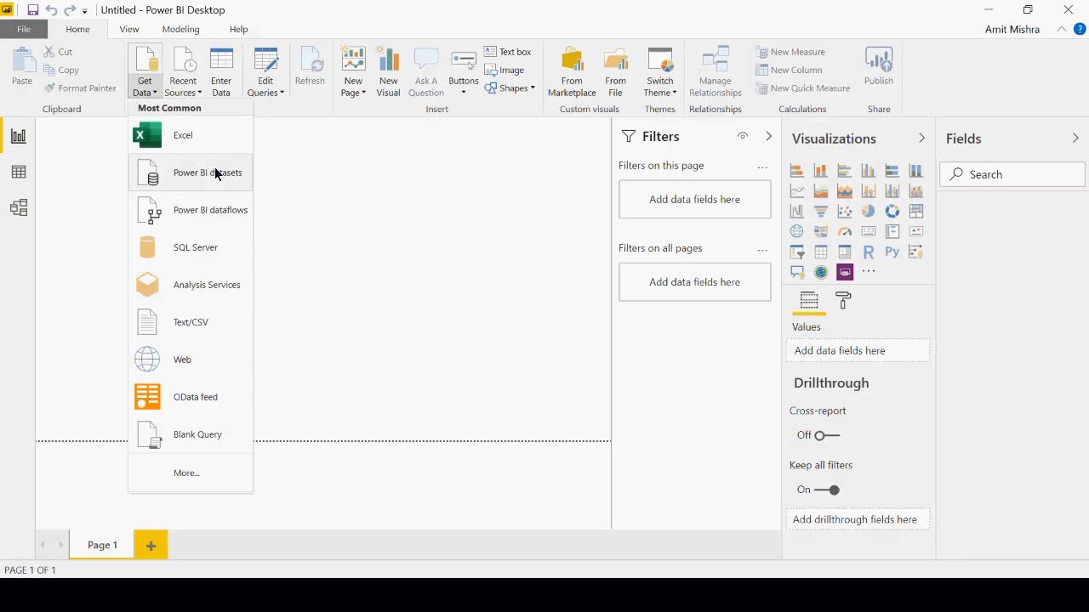
pyautogui.click(299, 163)
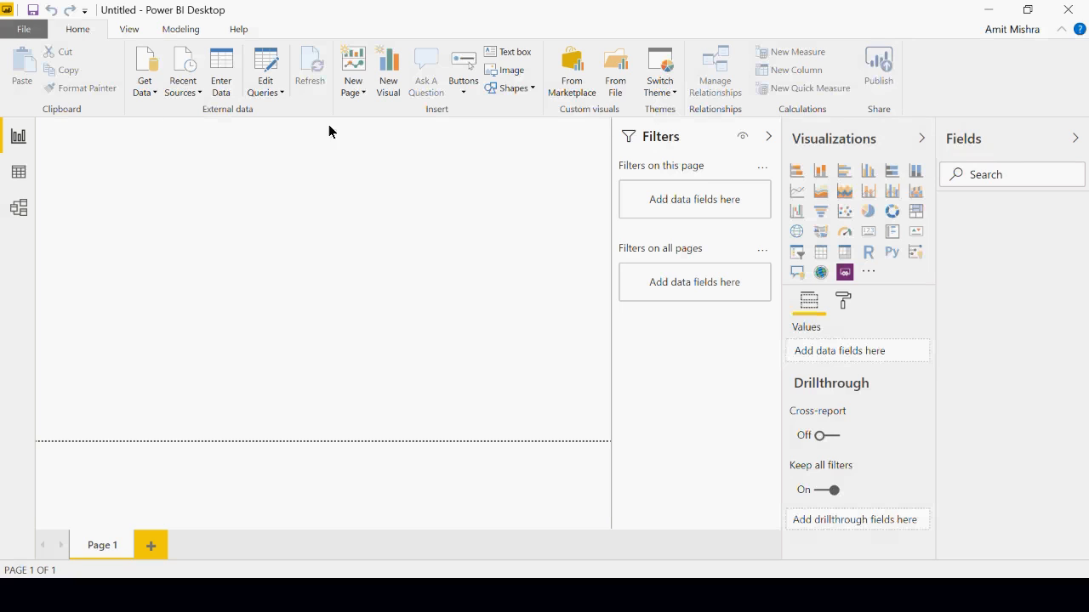
pyautogui.click(152, 93)
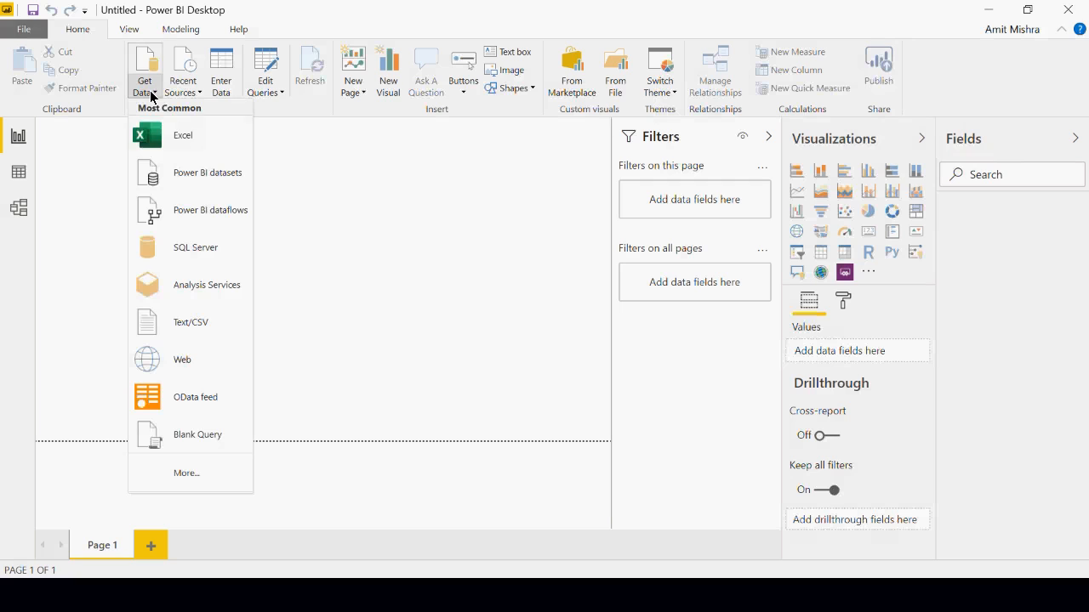
pyautogui.click(191, 172)
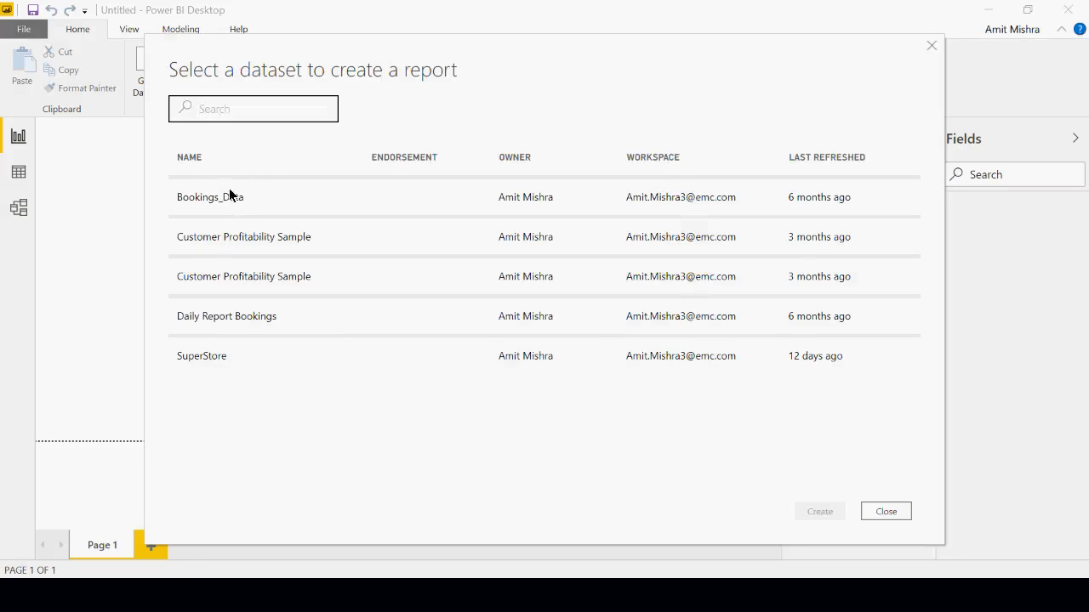
pyautogui.click(209, 358)
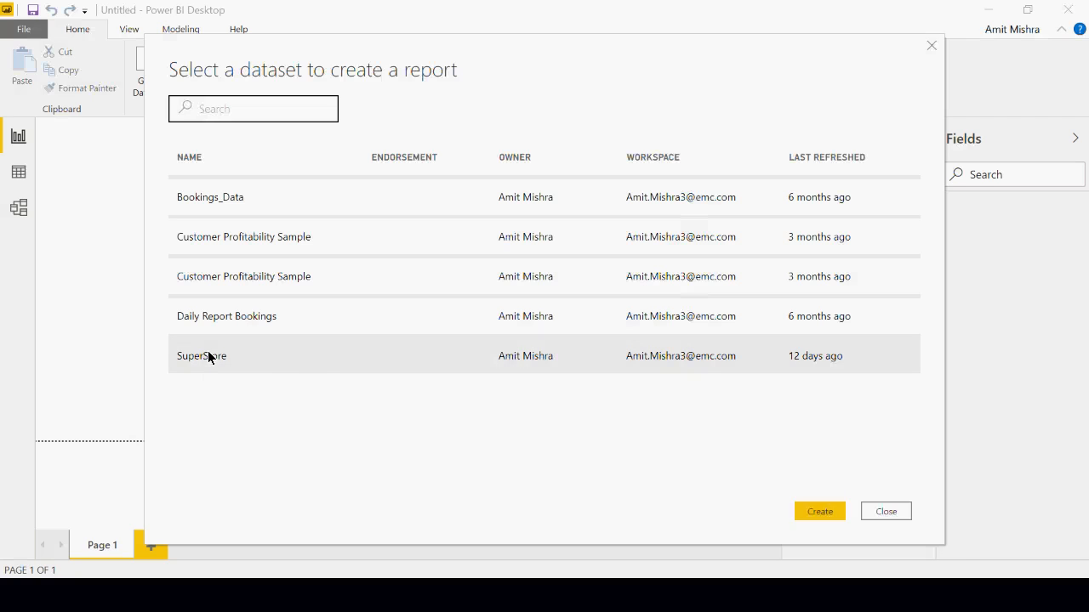
pyautogui.click(820, 512)
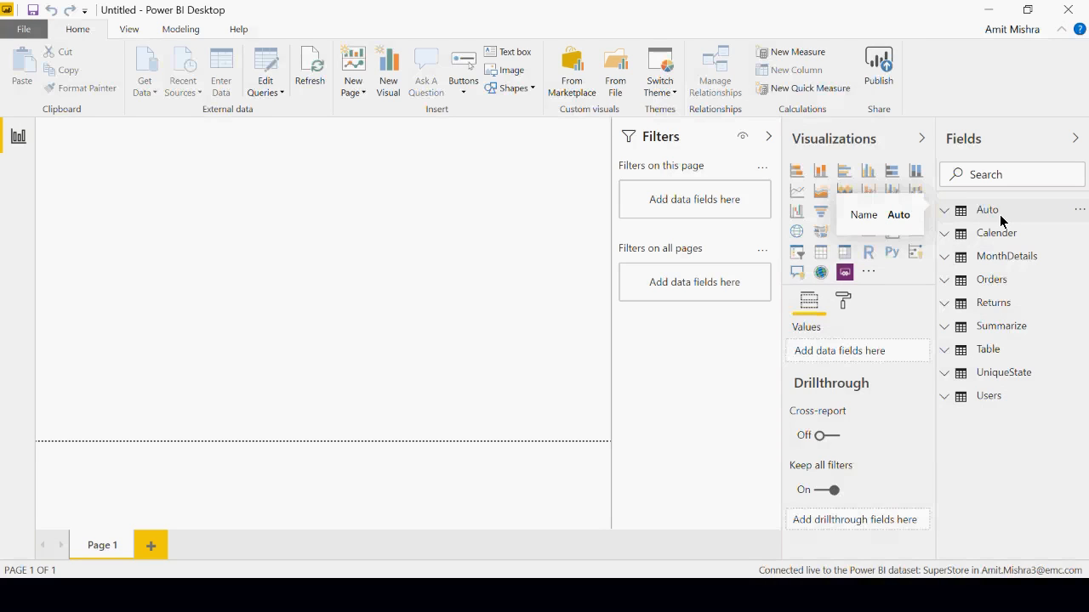
pyautogui.click(1083, 11)
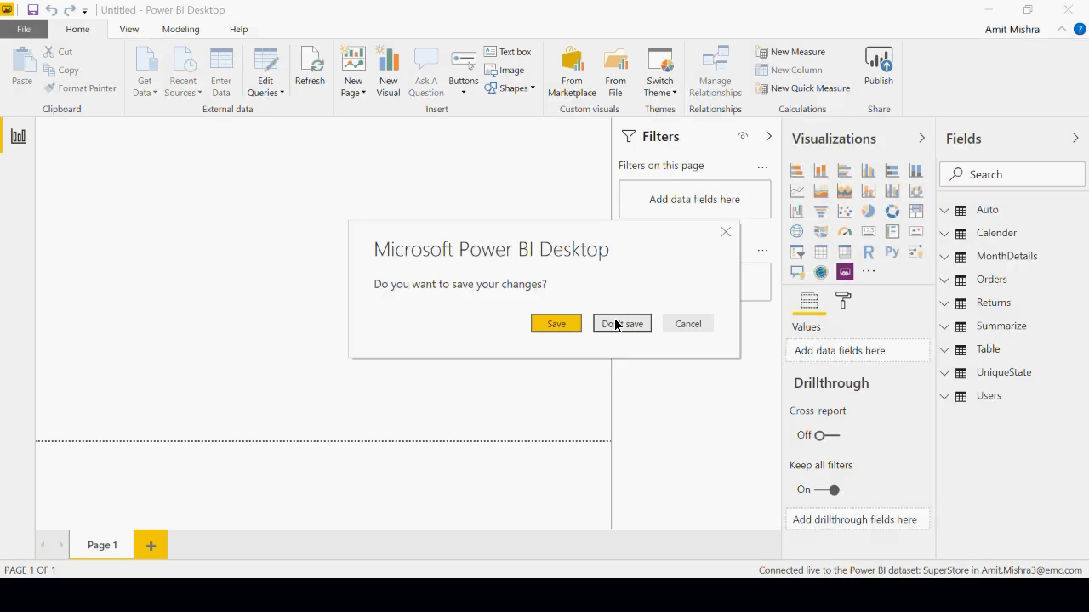
pyautogui.click(621, 324)
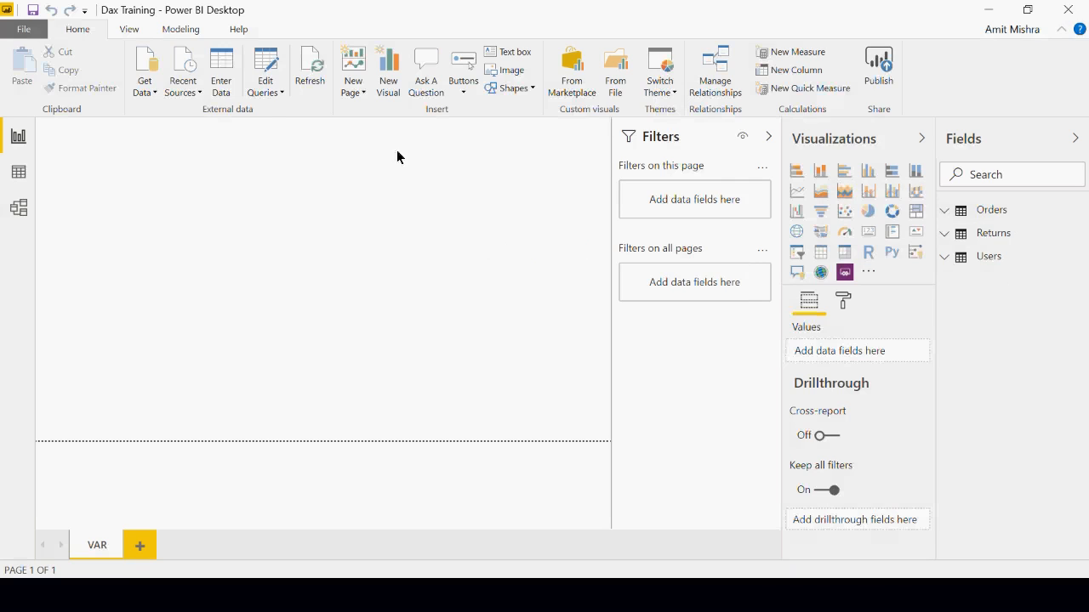
# Open the Orders table's query for editing in the Power Query Editor
pyautogui.click(274, 93)
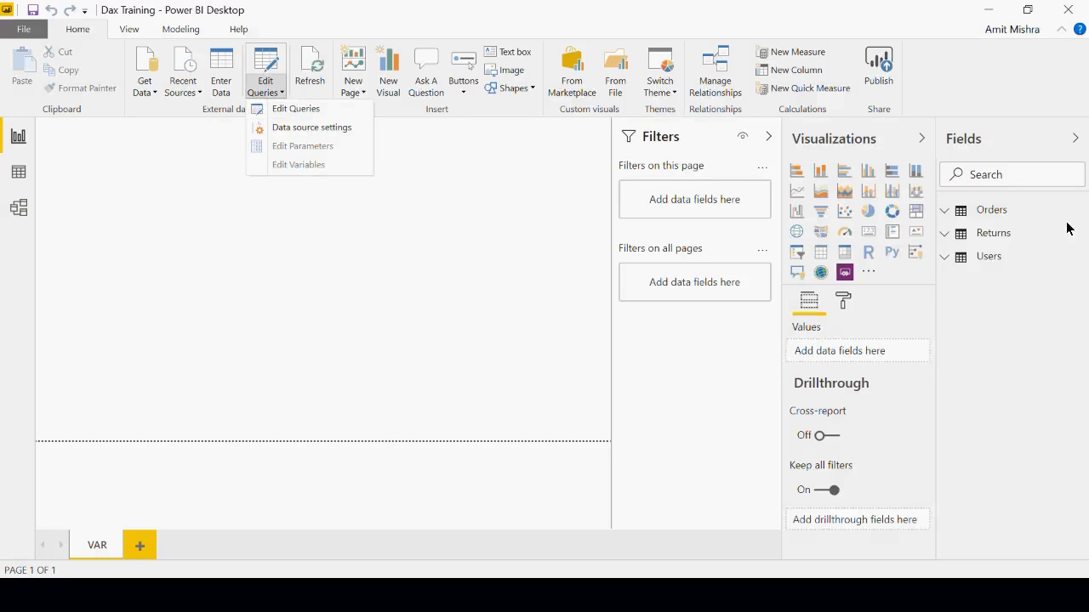
pyautogui.rightClick(1009, 212)
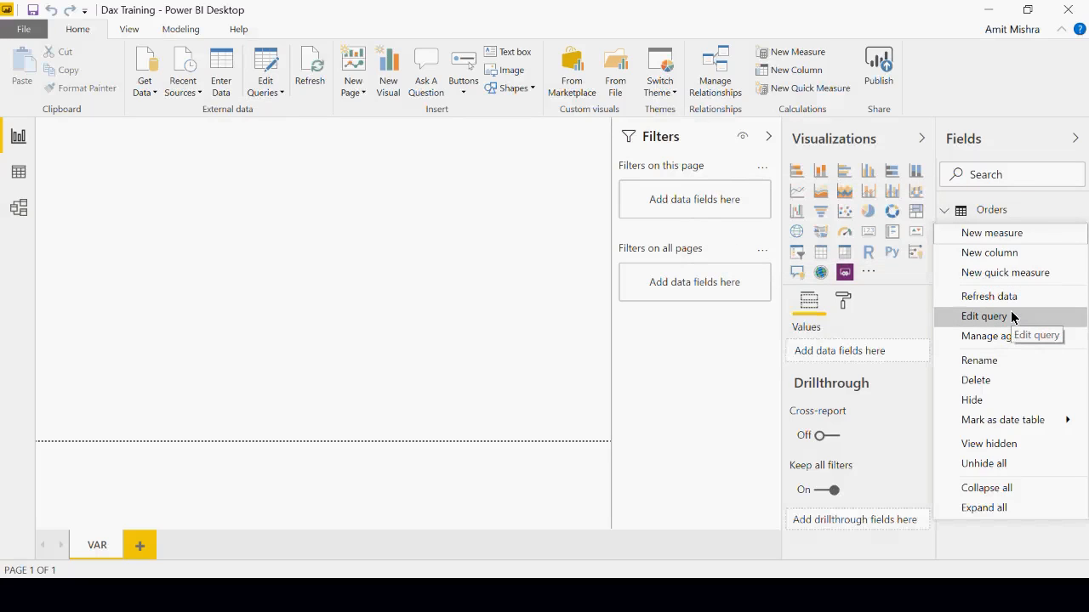
pyautogui.rightClick(998, 204)
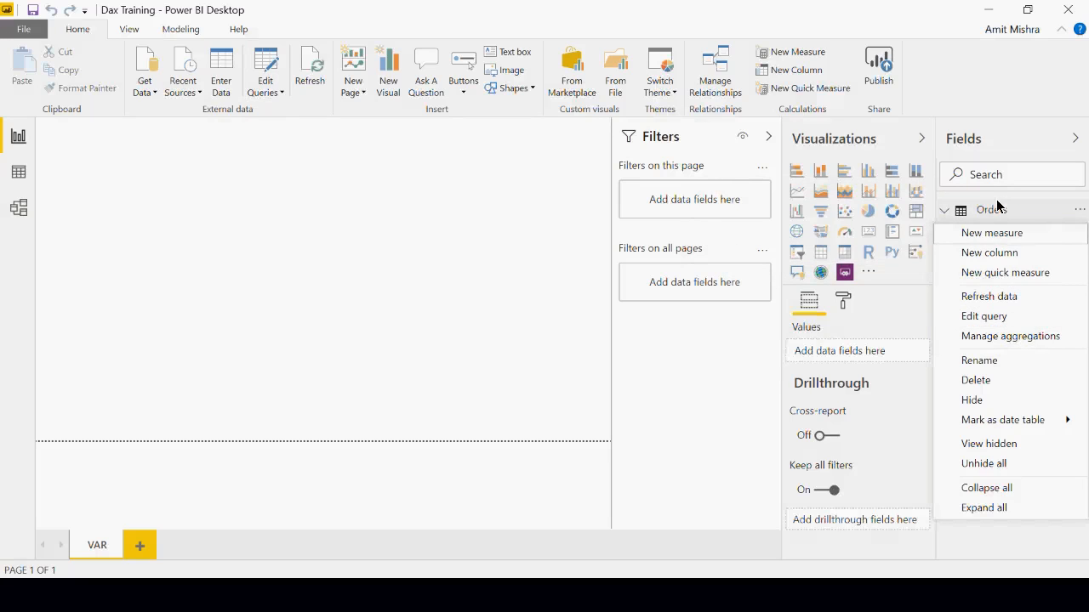
pyautogui.click(986, 316)
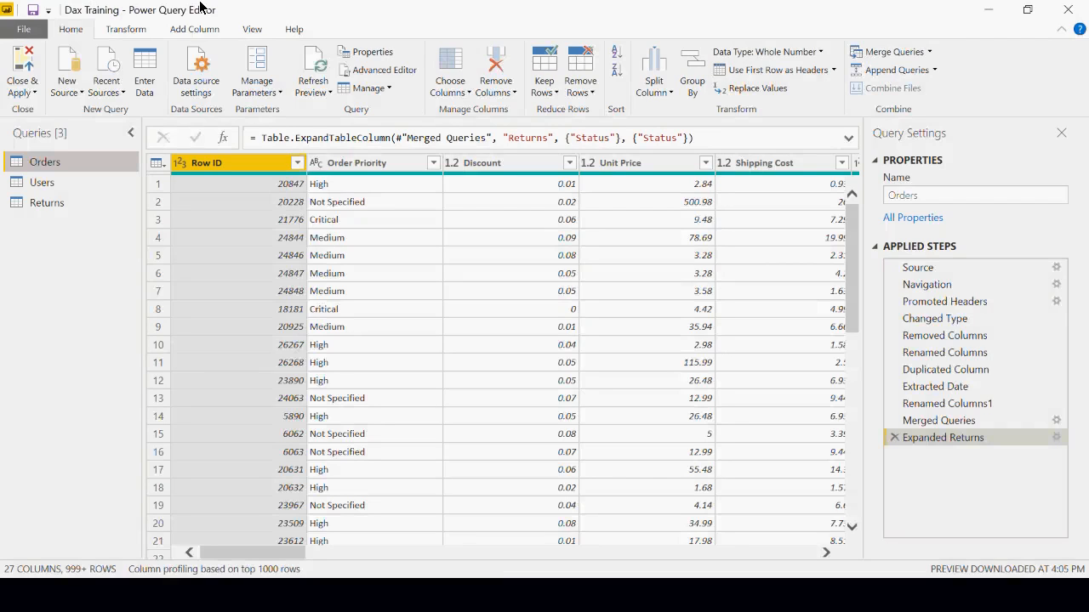
# Examine the data previews of the Users, Returns and Orders queries
pyautogui.click(43, 183)
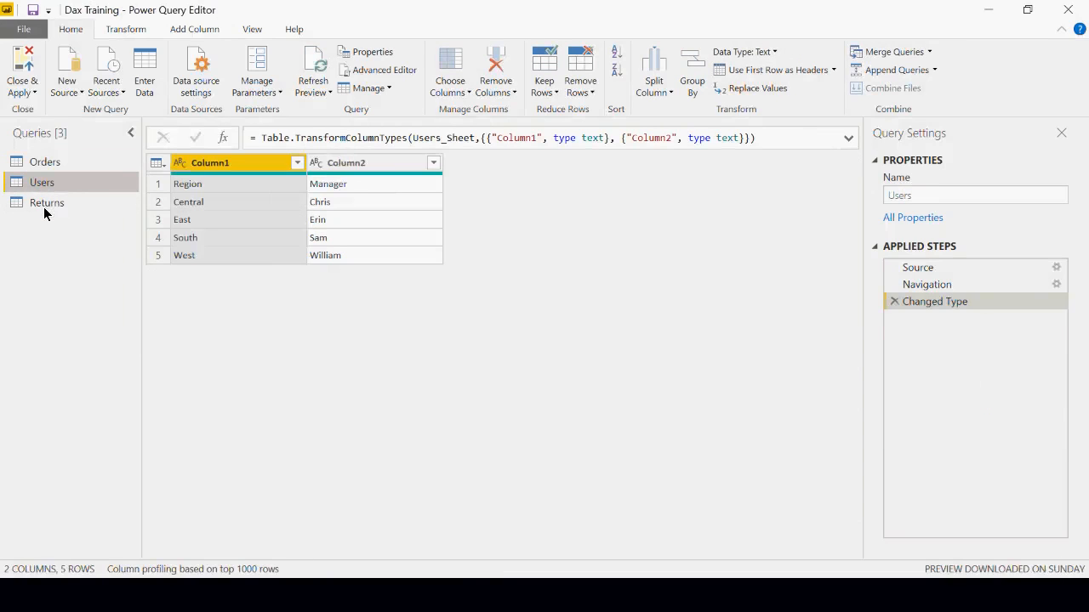
pyautogui.click(43, 207)
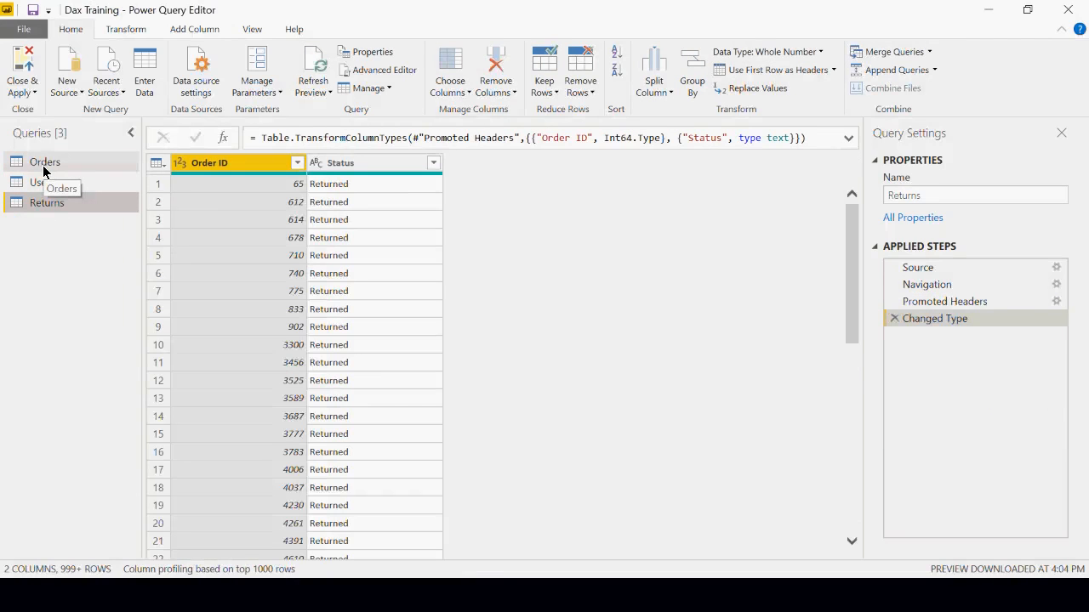
pyautogui.click(42, 163)
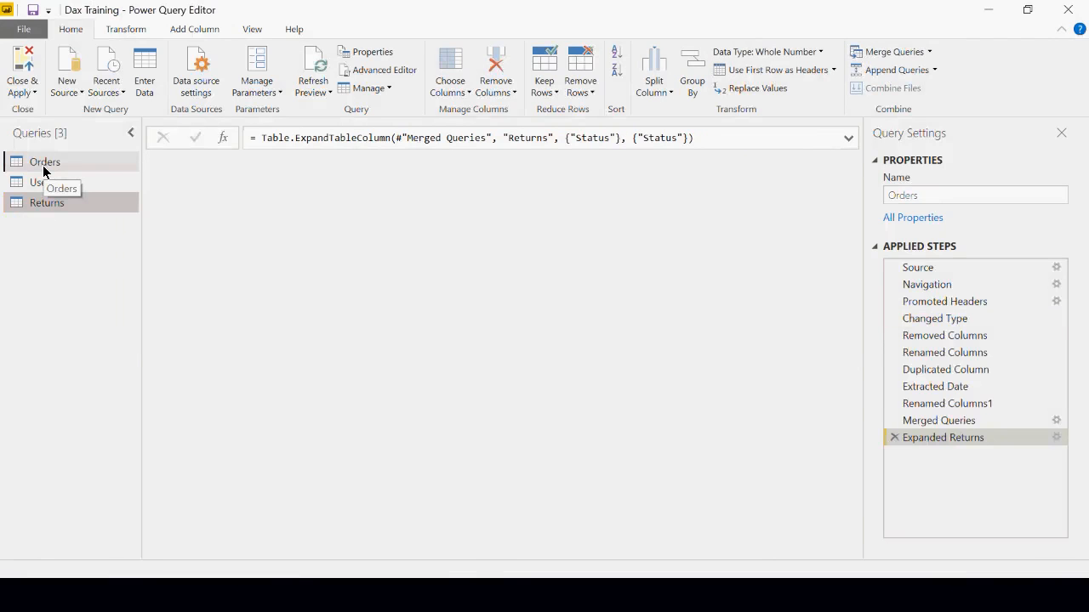
pyautogui.click(38, 185)
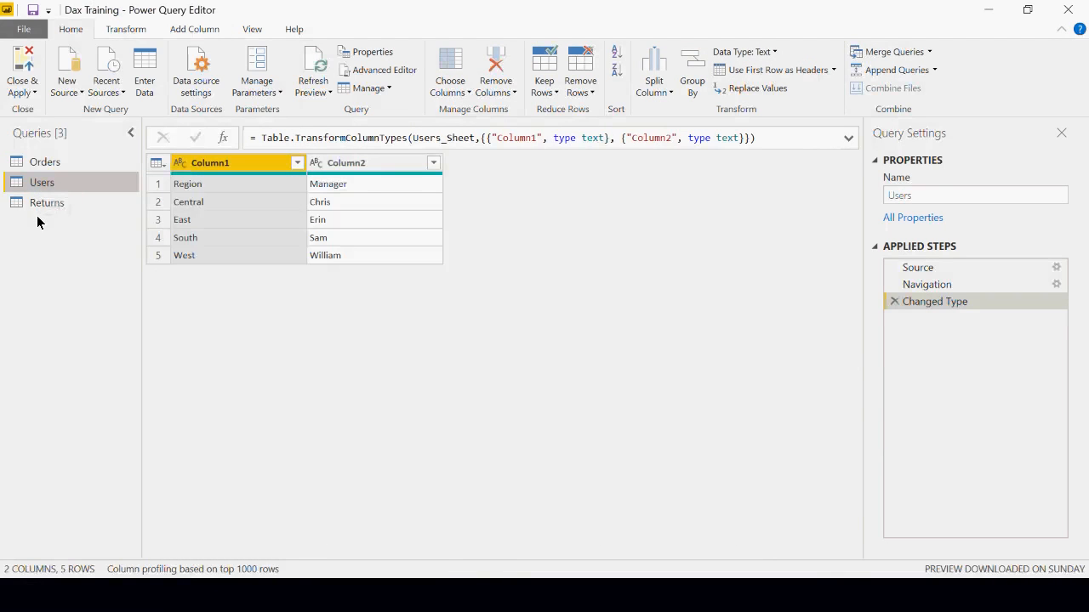
pyautogui.click(53, 202)
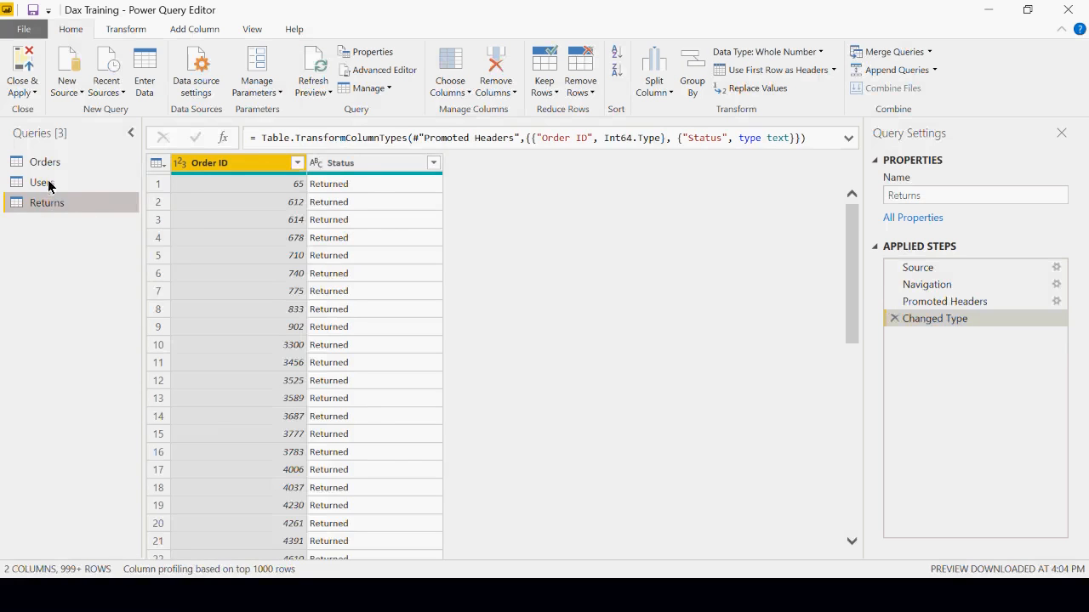
pyautogui.click(44, 166)
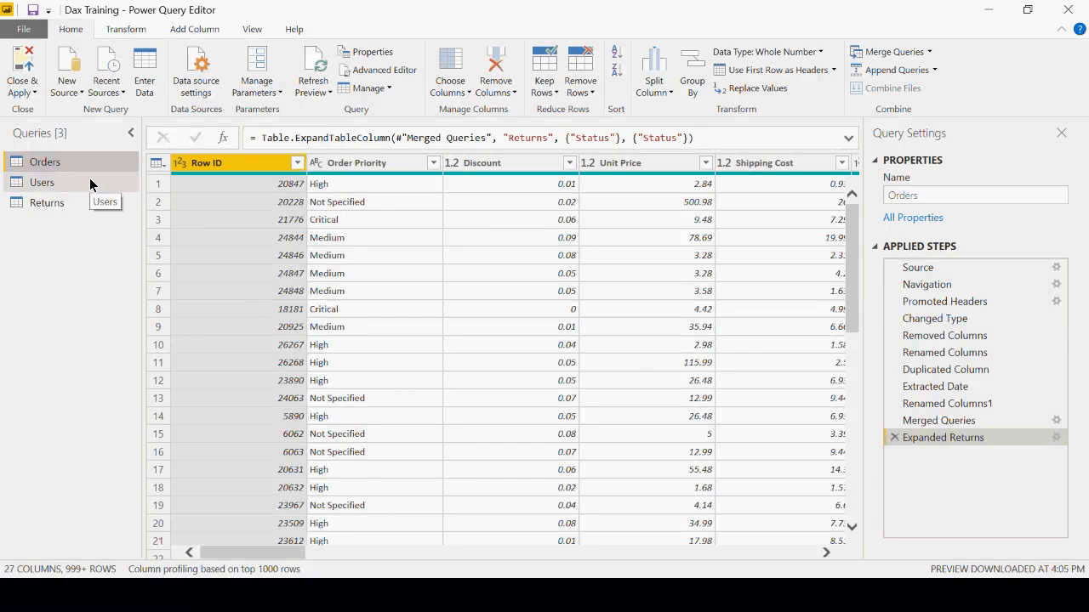
# Switch to the Topics note in Notepad, highlight the topic "Duplicate Queries or Tables", and put the note away
pyautogui.click(561, 598)
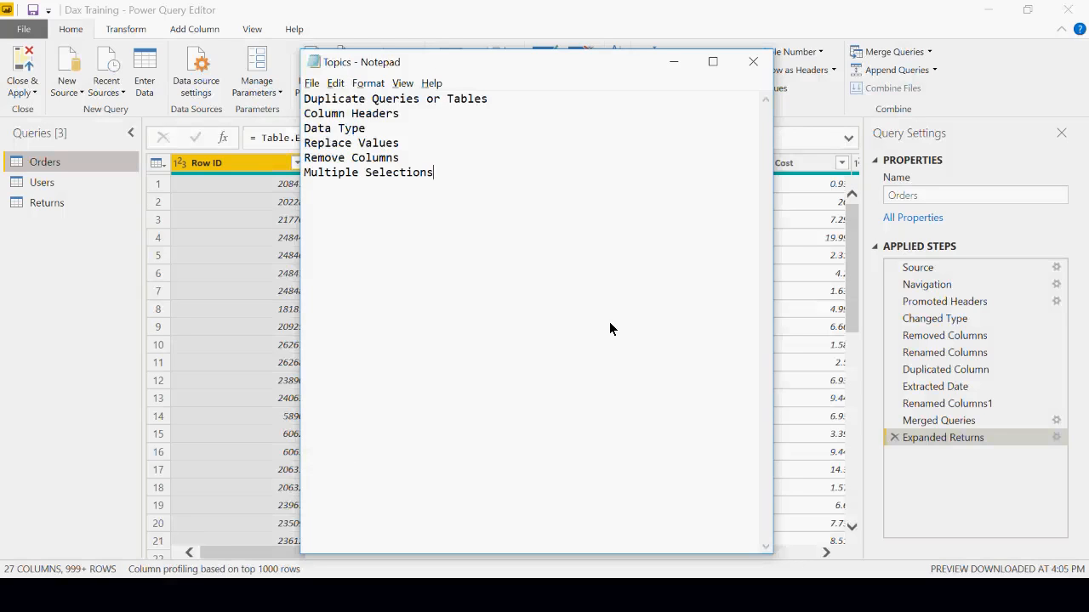
pyautogui.moveTo(488, 210); pyautogui.dragTo(306, 100)
pyautogui.click(307, 102)
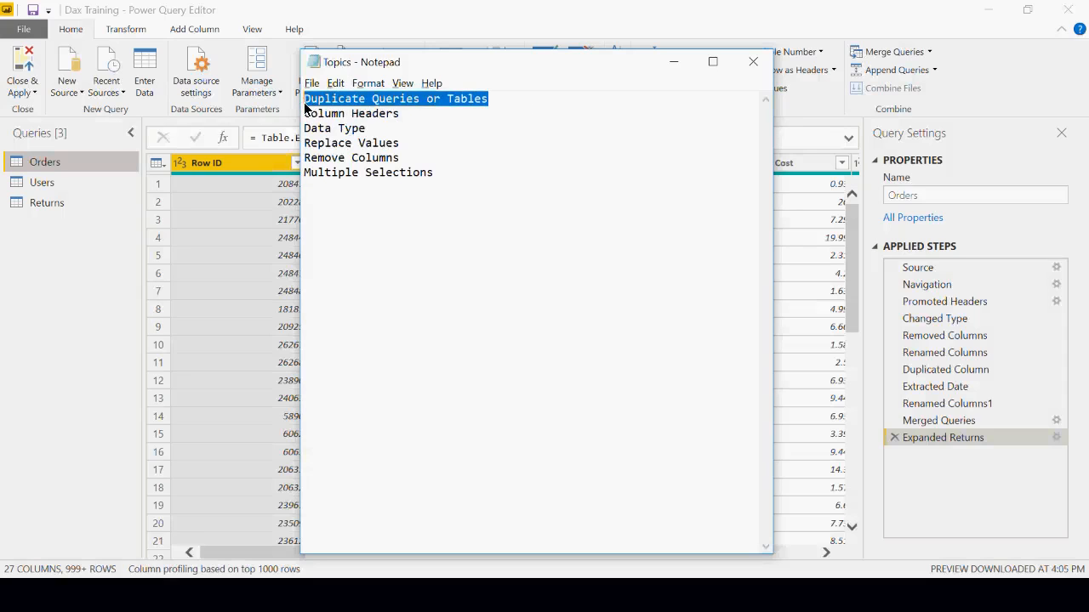
pyautogui.click(673, 66)
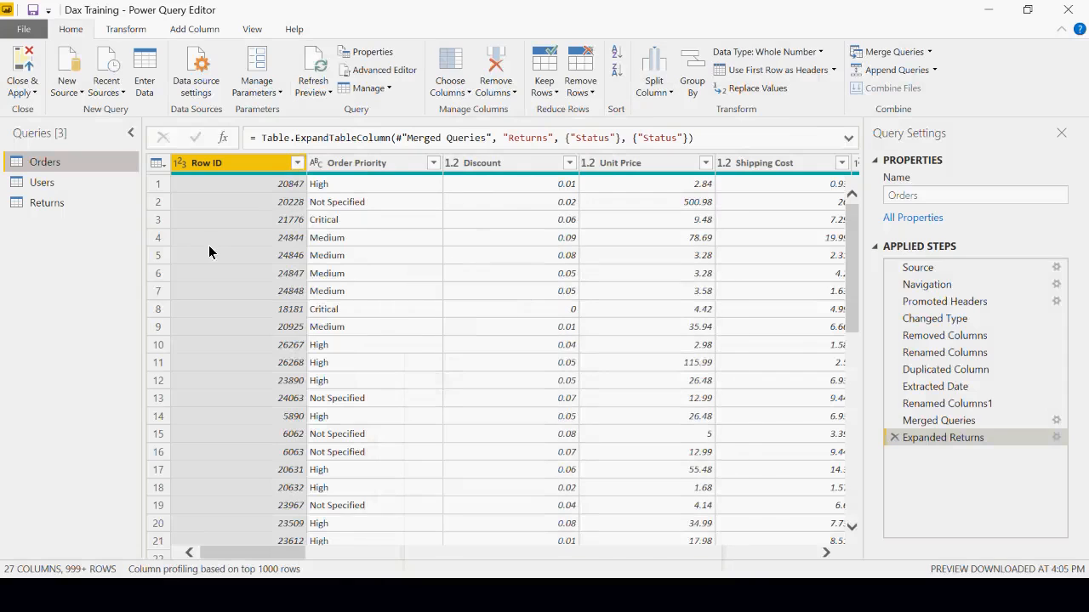
# Duplicate the Orders query and rename the copy New_Orders_Table
pyautogui.rightClick(59, 169)
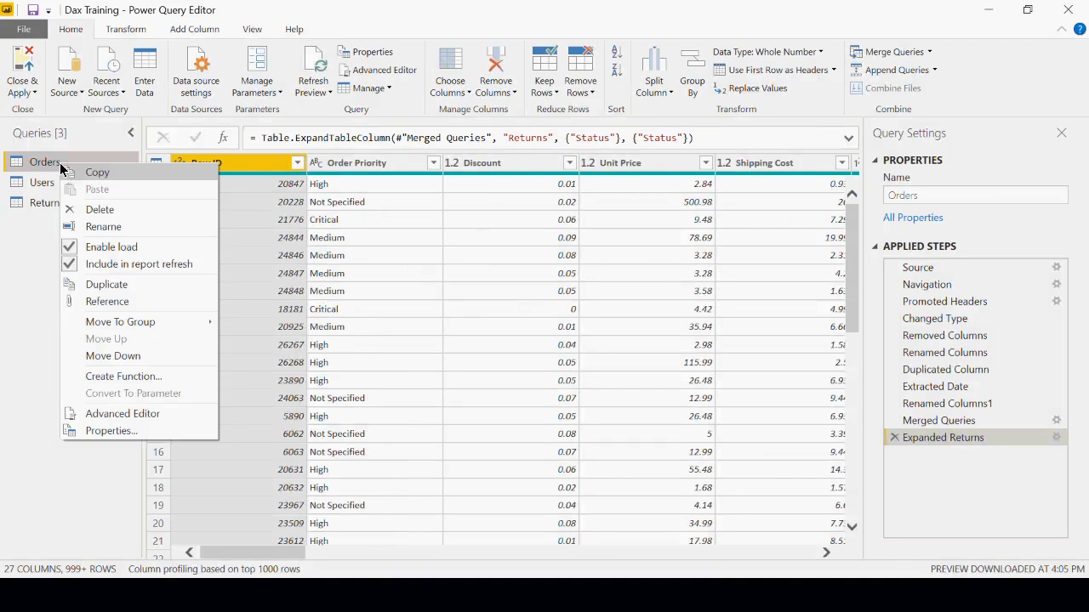
pyautogui.click(112, 288)
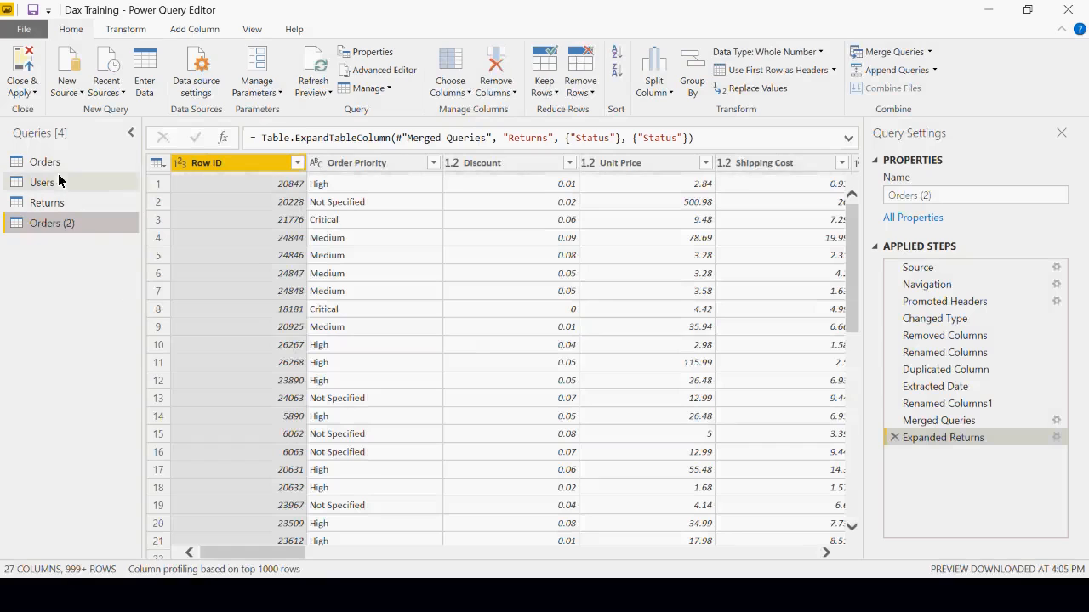
pyautogui.doubleClick(71, 225)
pyautogui.write('New')
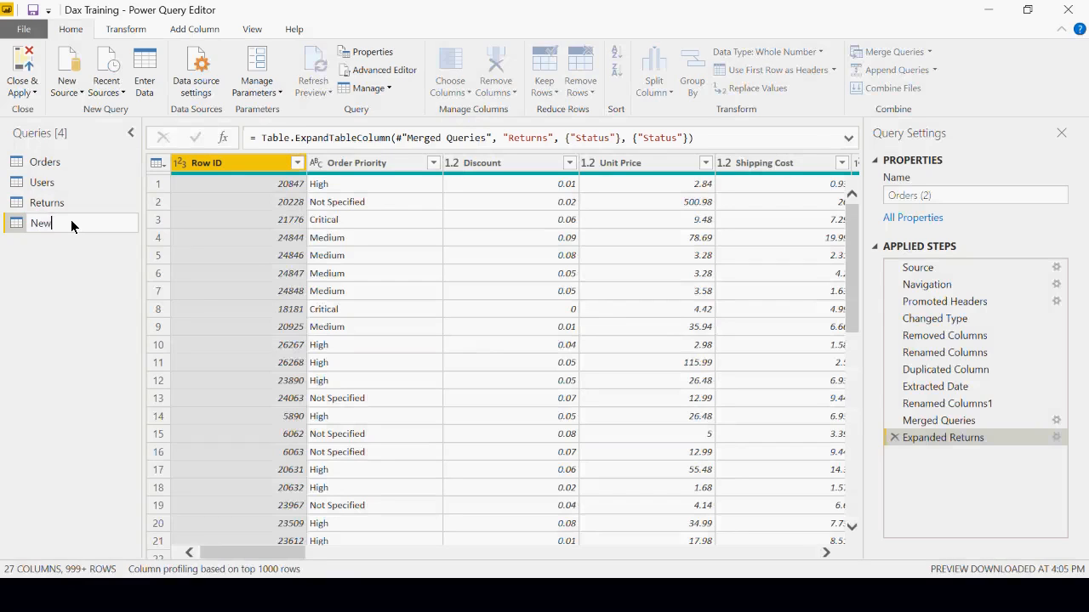
pyautogui.write('rders_Table')
pyautogui.press('Return')
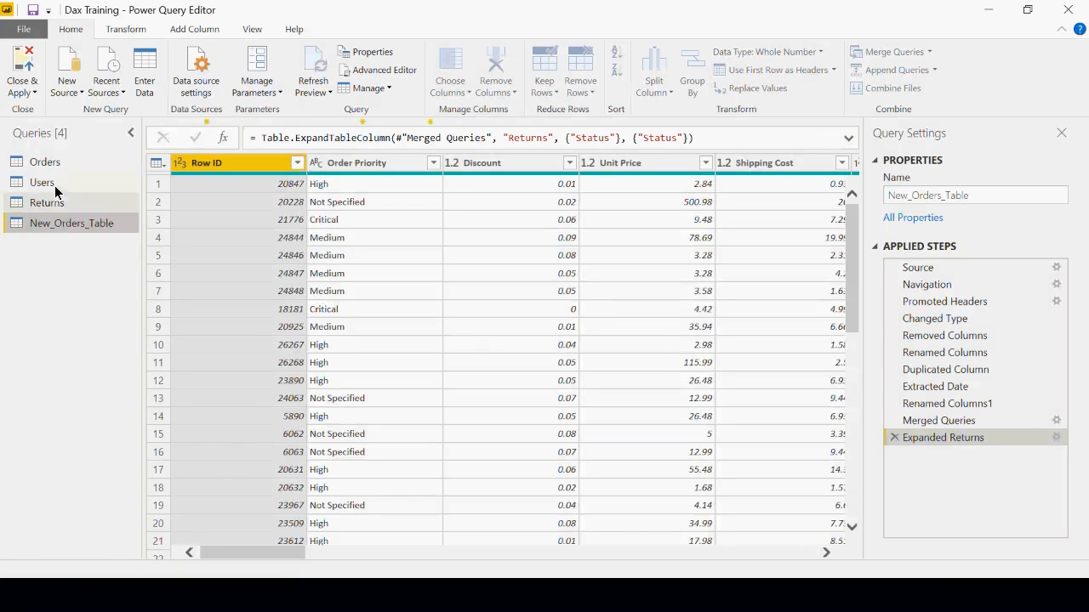
# Return to the Orders query, check the topic list in the Notepad note, and view the query's columns
pyautogui.click(48, 165)
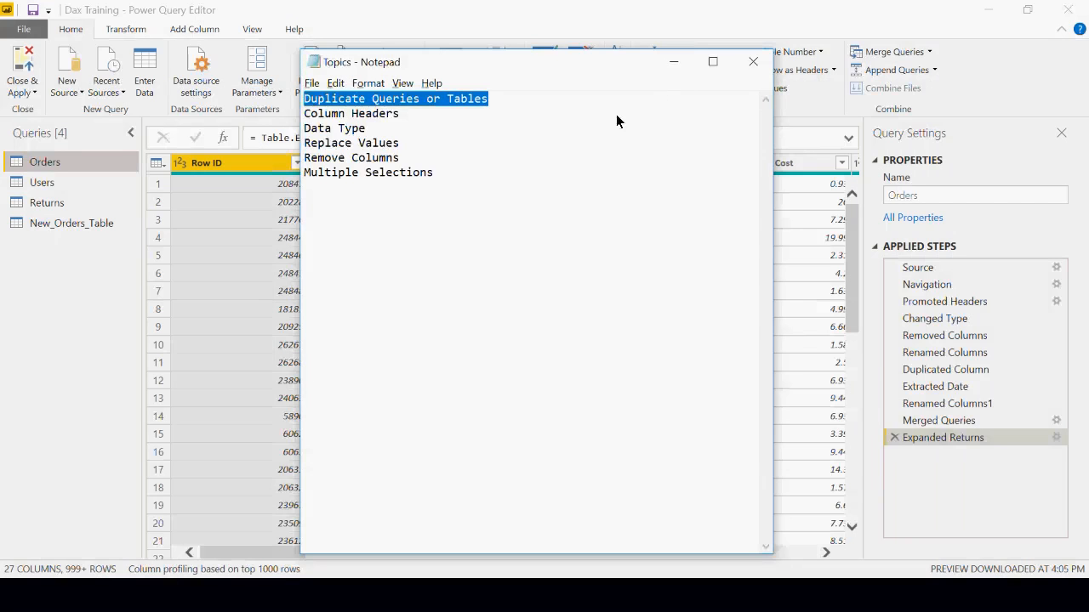
pyautogui.click(673, 62)
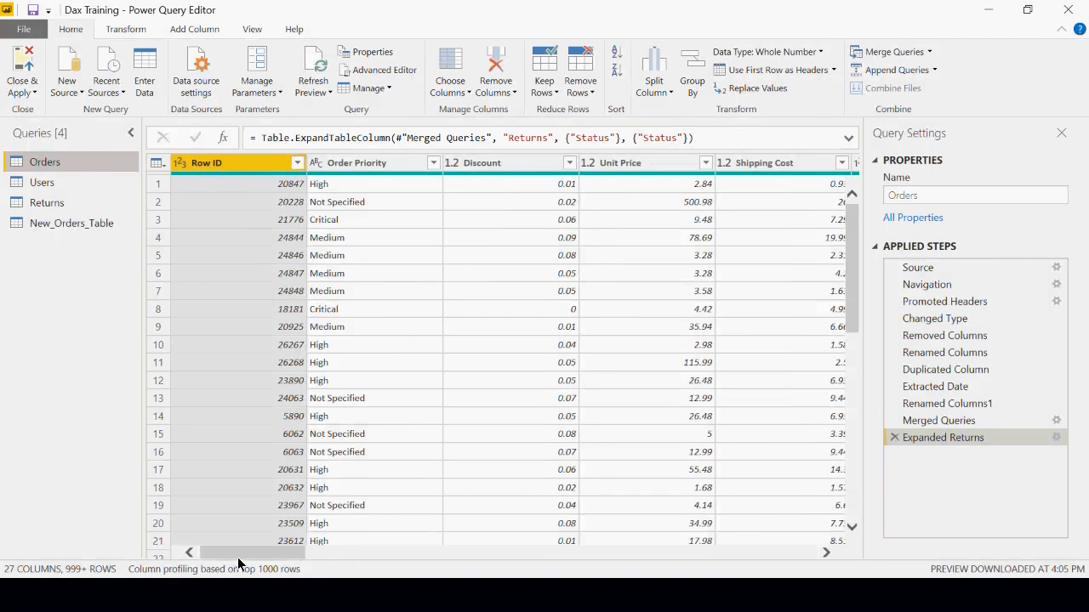
pyautogui.moveTo(235, 557); pyautogui.dragTo(210, 555)
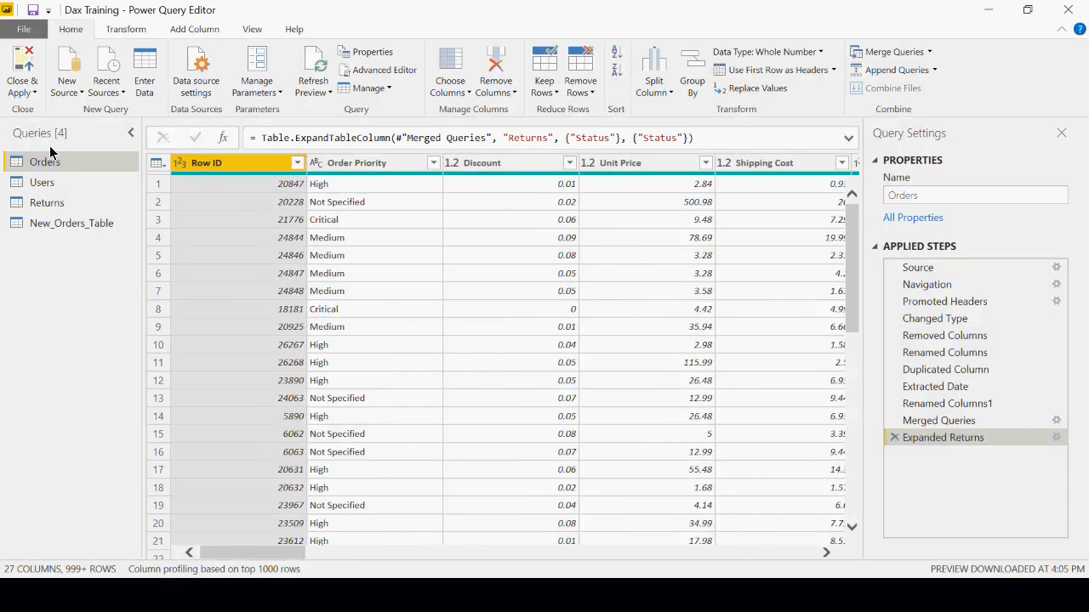
# Promote the first row of the Users query to column headers
pyautogui.click(38, 184)
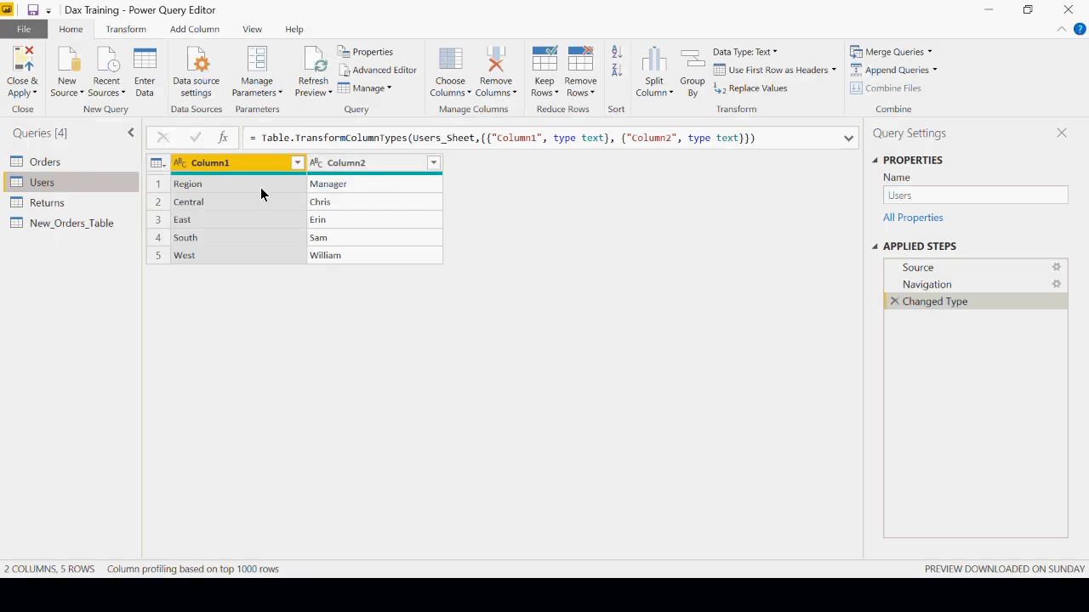
pyautogui.click(155, 164)
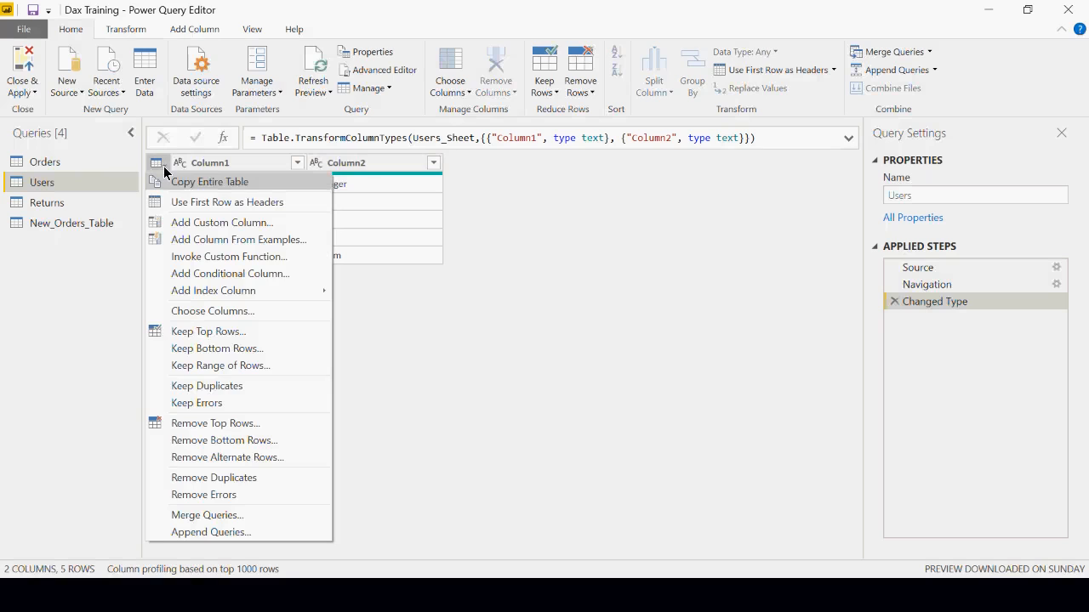
pyautogui.click(244, 202)
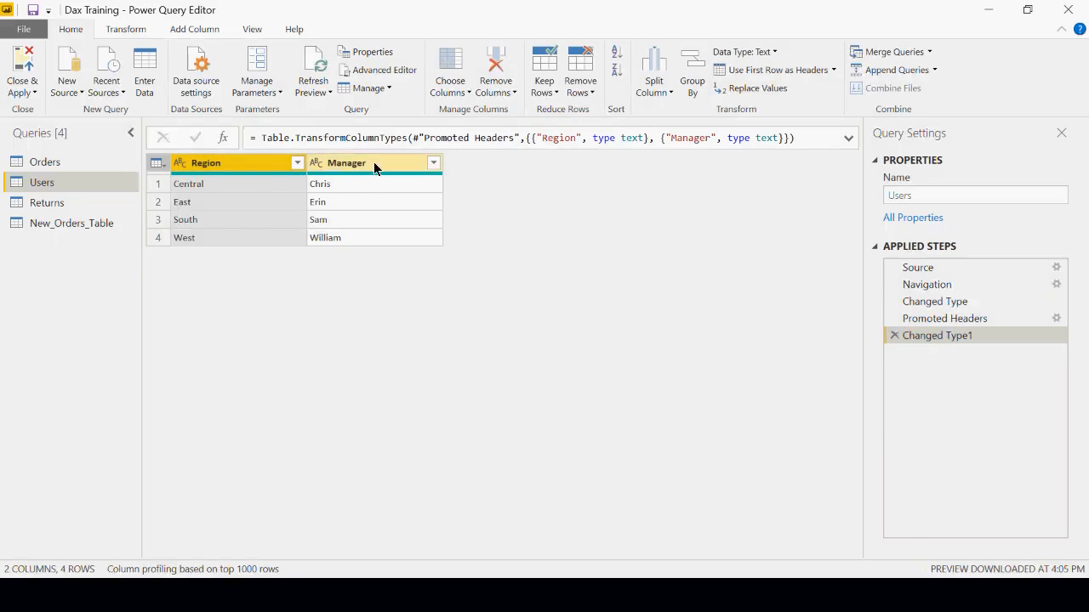
# Look at the transform options for converting between first row and headers without applying one
pyautogui.click(134, 36)
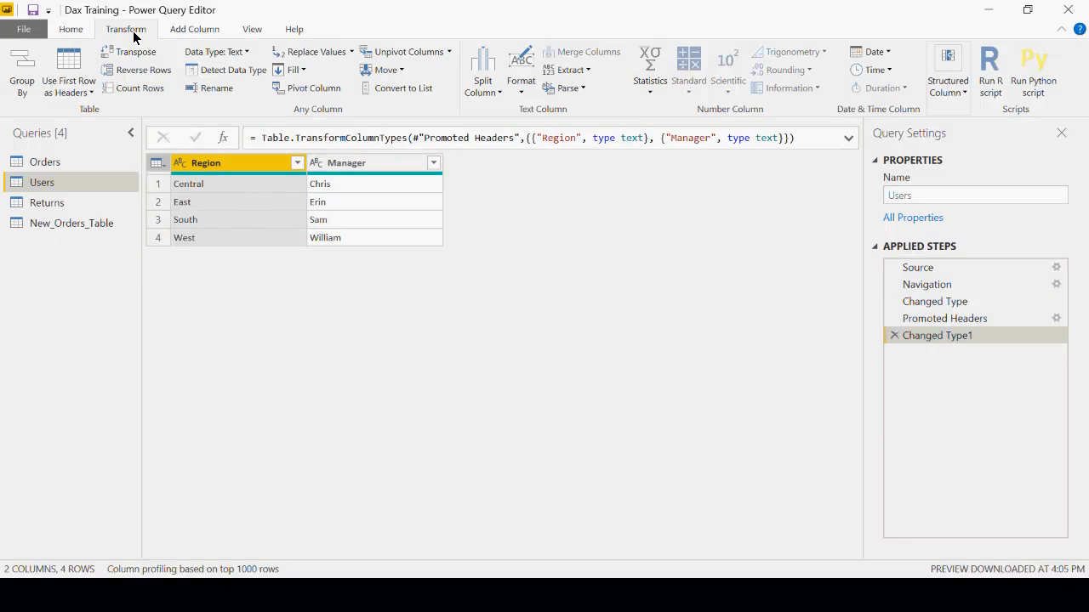
pyautogui.click(88, 92)
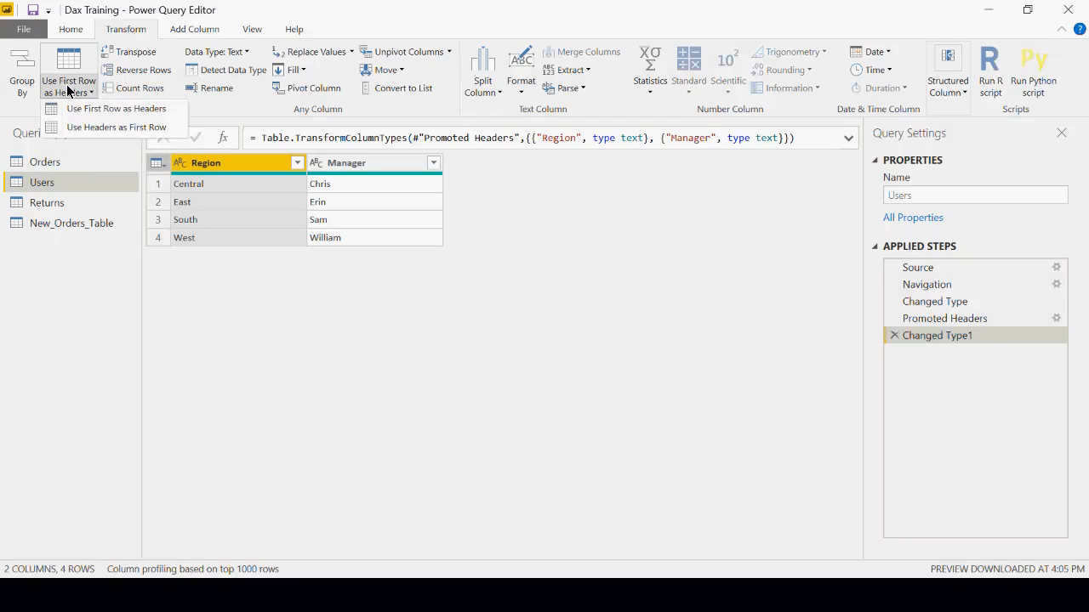
pyautogui.click(259, 304)
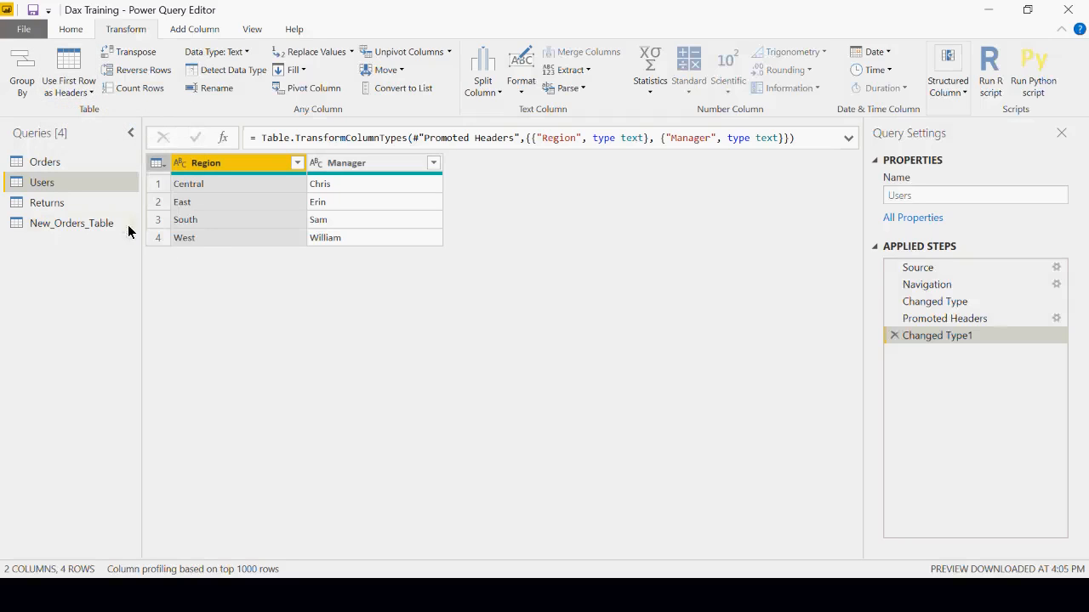
# Switch to the Topics note in Notepad, highlight the topics through "Column Headers", and put the note away
pyautogui.click(577, 602)
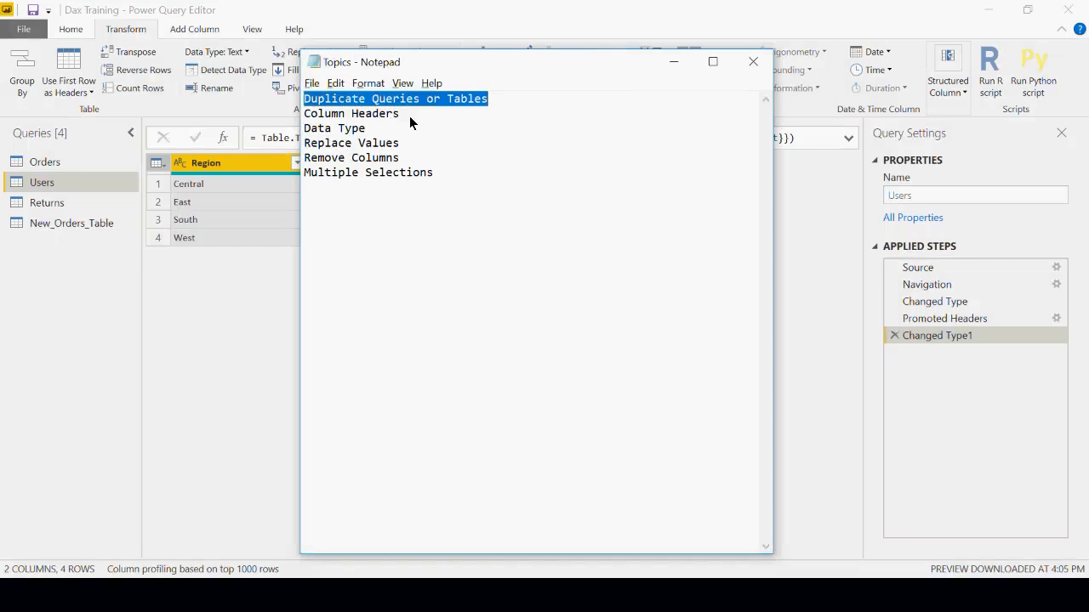
pyautogui.moveTo(409, 116); pyautogui.dragTo(304, 100)
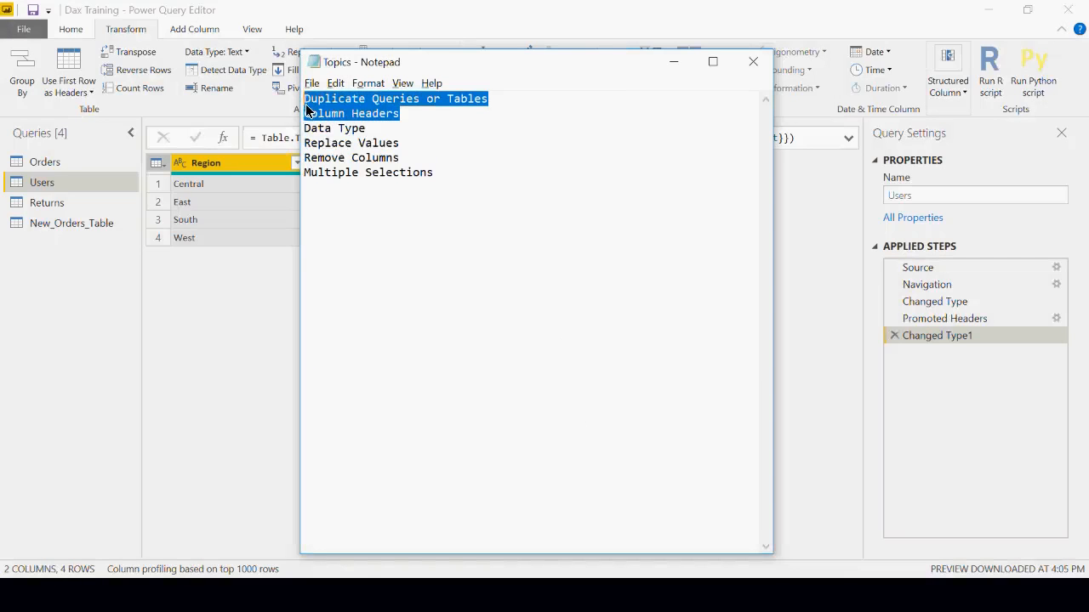
pyautogui.click(674, 61)
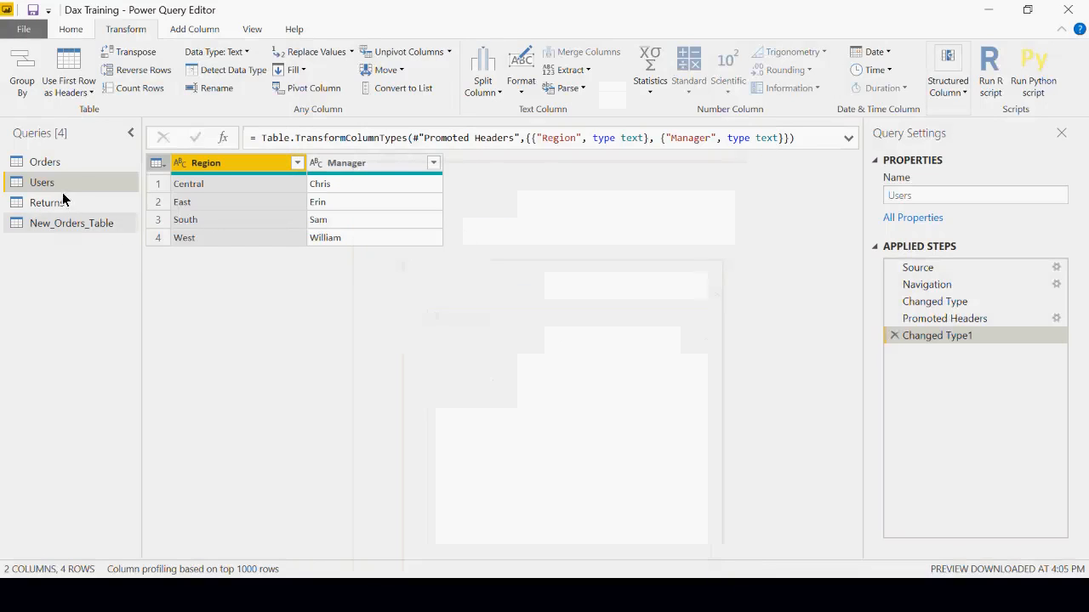
# Return to the Orders query and examine the data type choices for the Discount, Order Priority and Row ID columns
pyautogui.click(47, 163)
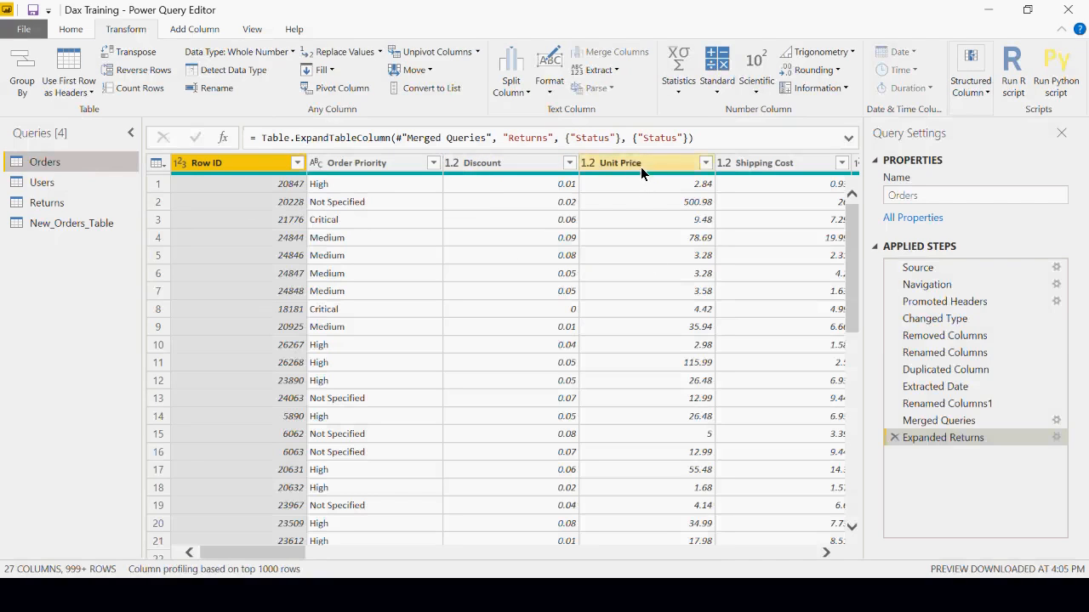
pyautogui.click(451, 165)
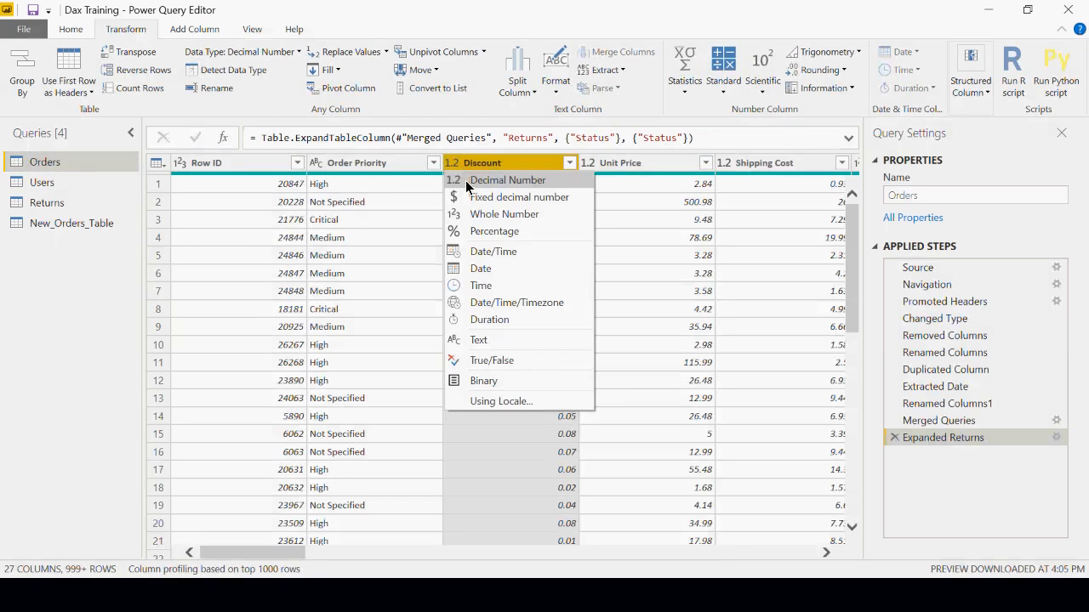
pyautogui.click(546, 182)
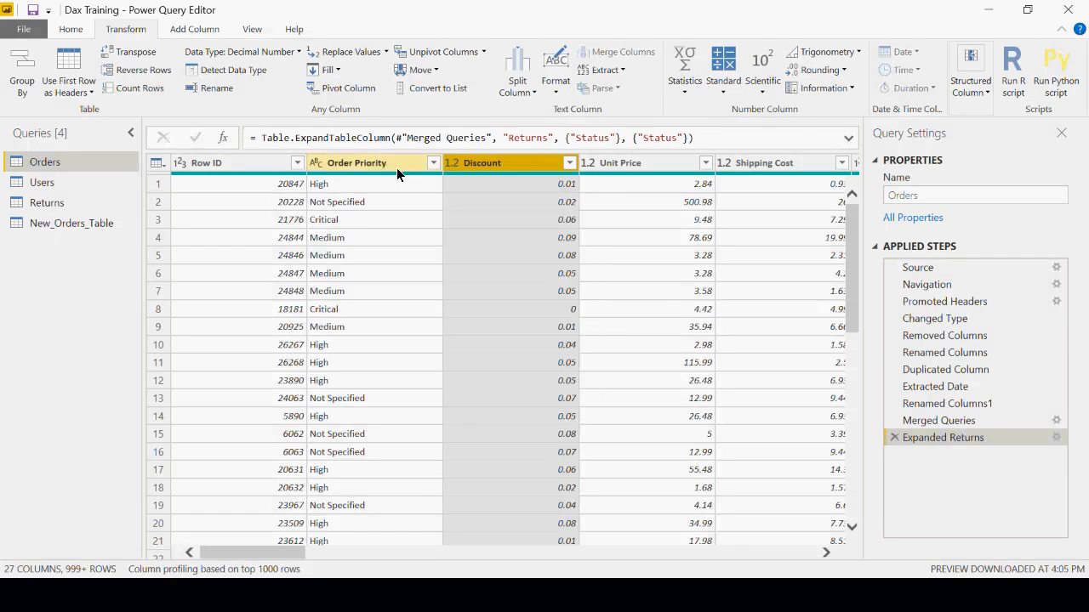
pyautogui.click(314, 166)
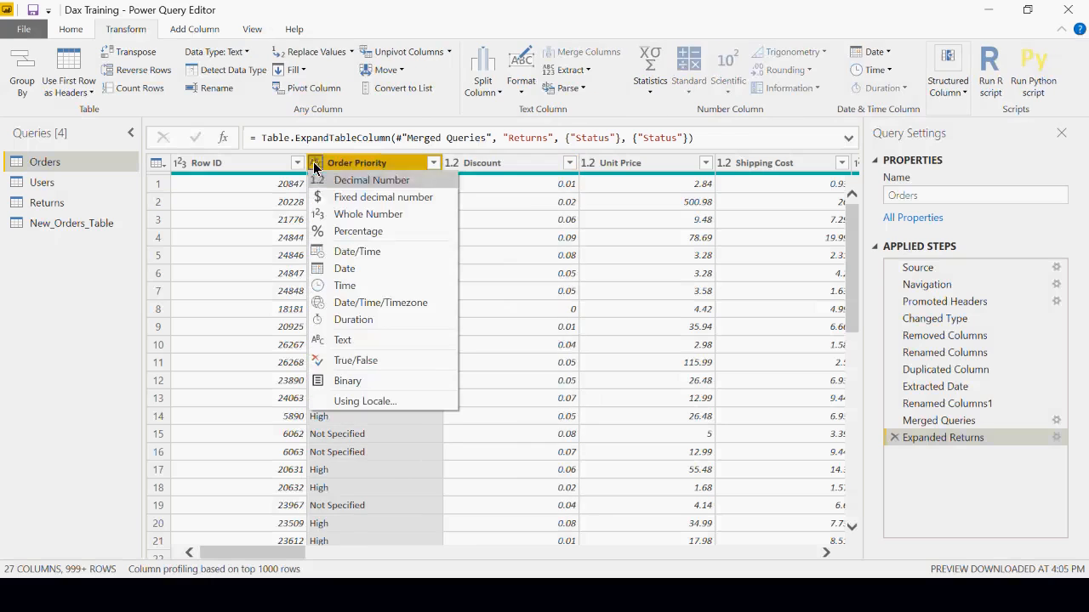
pyautogui.click(359, 181)
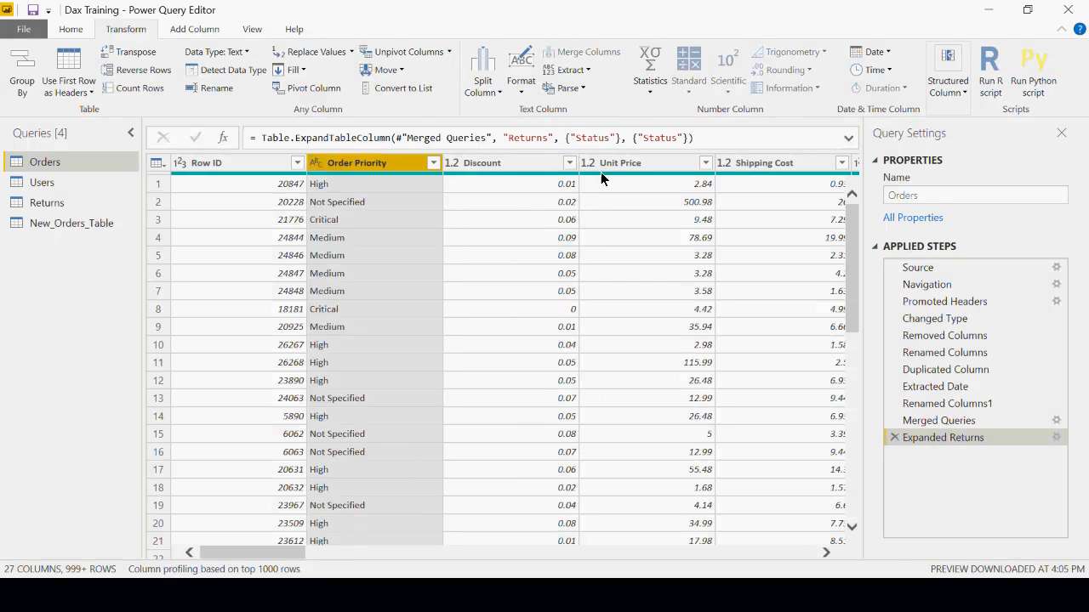
pyautogui.click(179, 163)
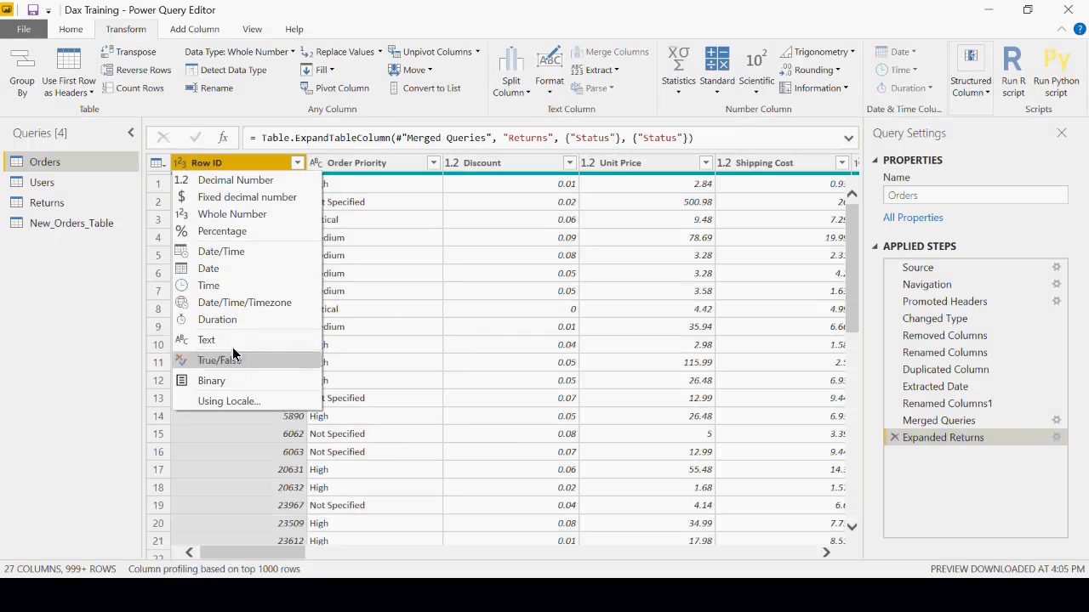
pyautogui.click(260, 169)
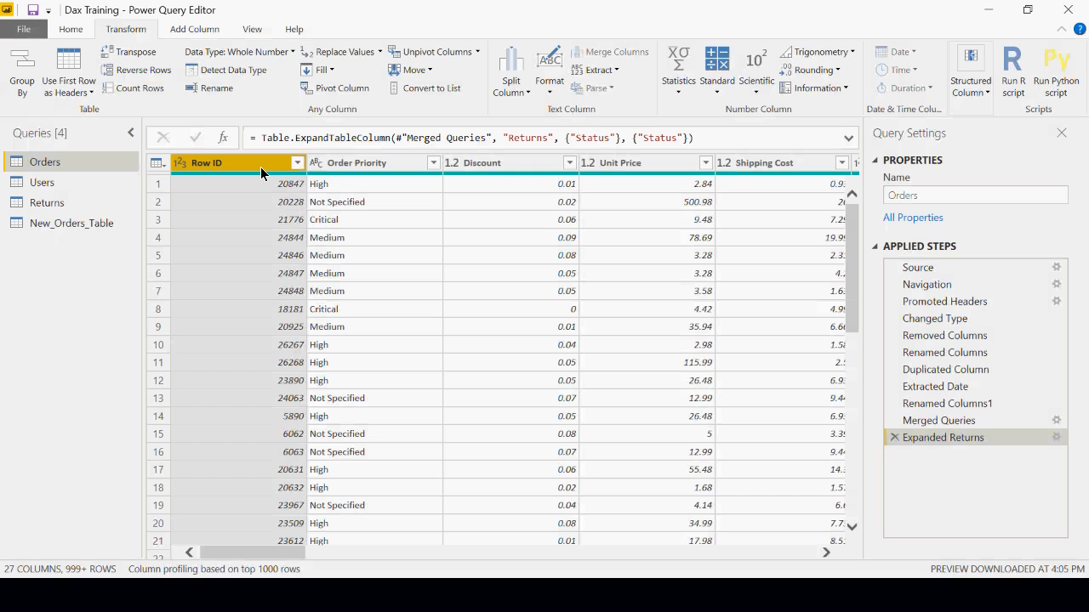
pyautogui.click(177, 164)
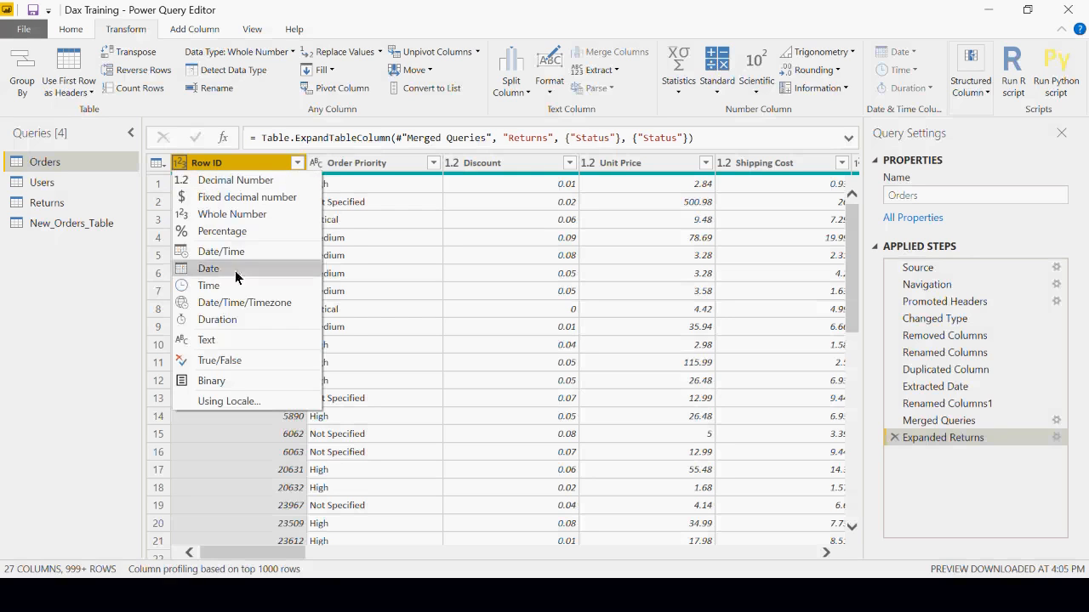
# View the Order Priority column's available commands, including its Change Type options, without applying any
pyautogui.rightClick(359, 156)
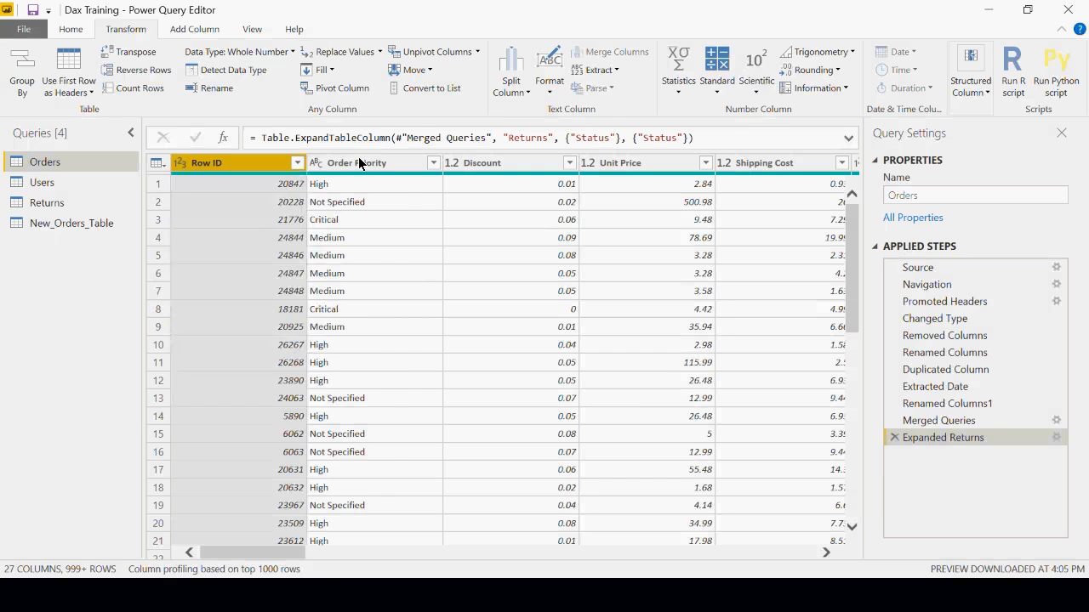
pyautogui.rightClick(358, 159)
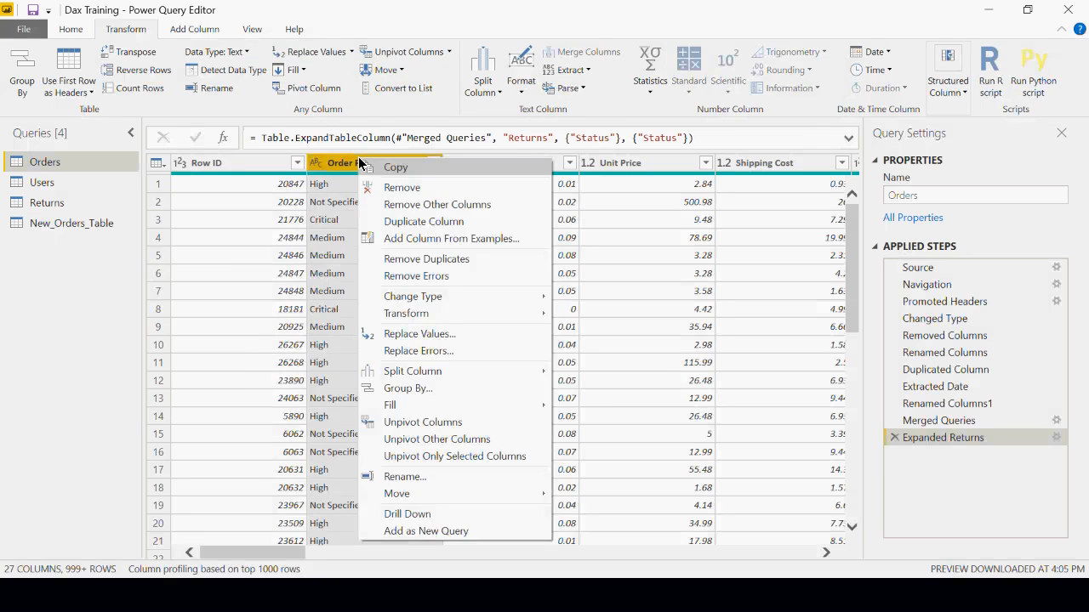
pyautogui.moveTo(440, 301)
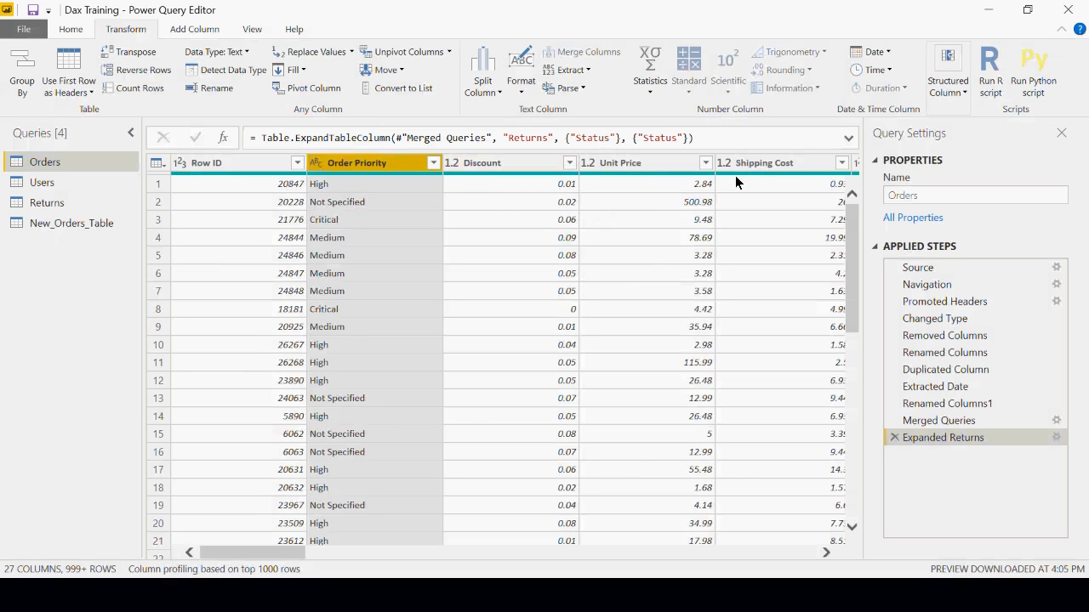
# Select the Discount, Unit Price and Shipping Cost columns together and change their data type to Whole Number
pyautogui.click(512, 167)
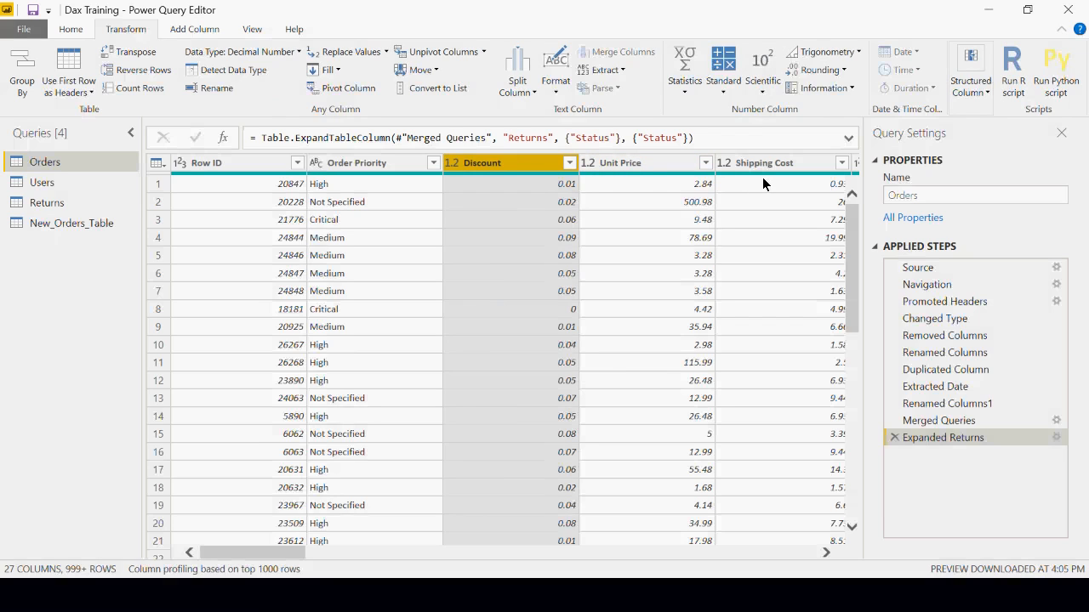
pyautogui.keyDown('shift'); pyautogui.click(785, 166); pyautogui.keyUp('shift')
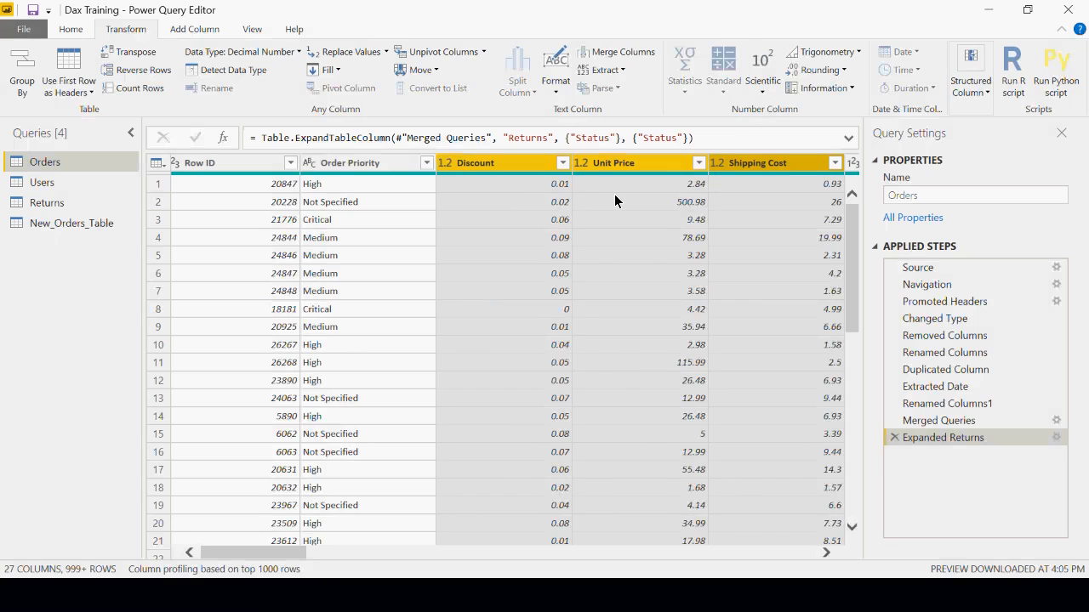
pyautogui.click(444, 164)
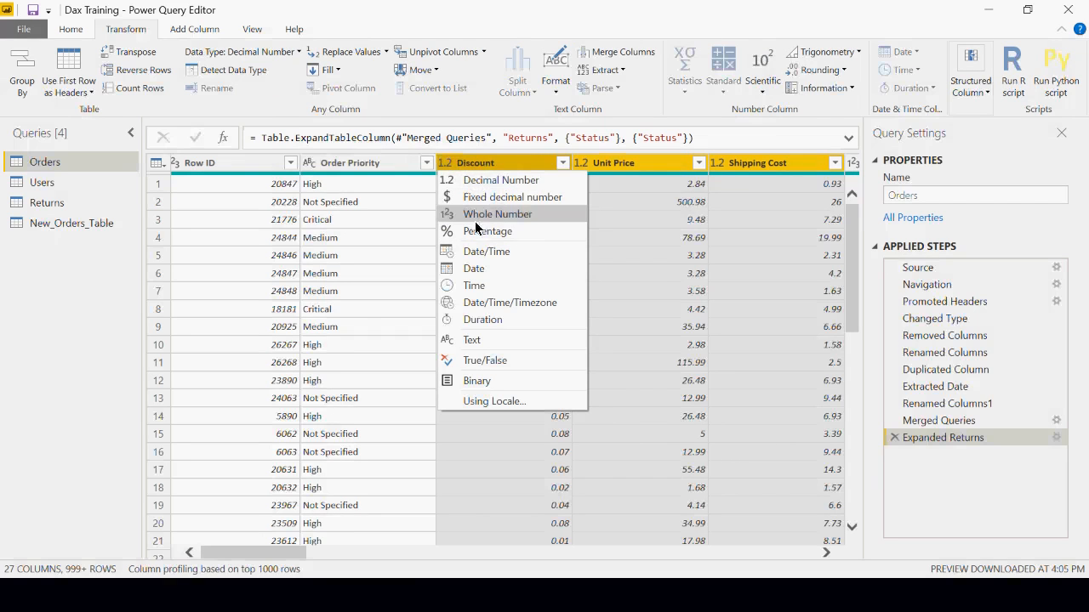
pyautogui.click(501, 214)
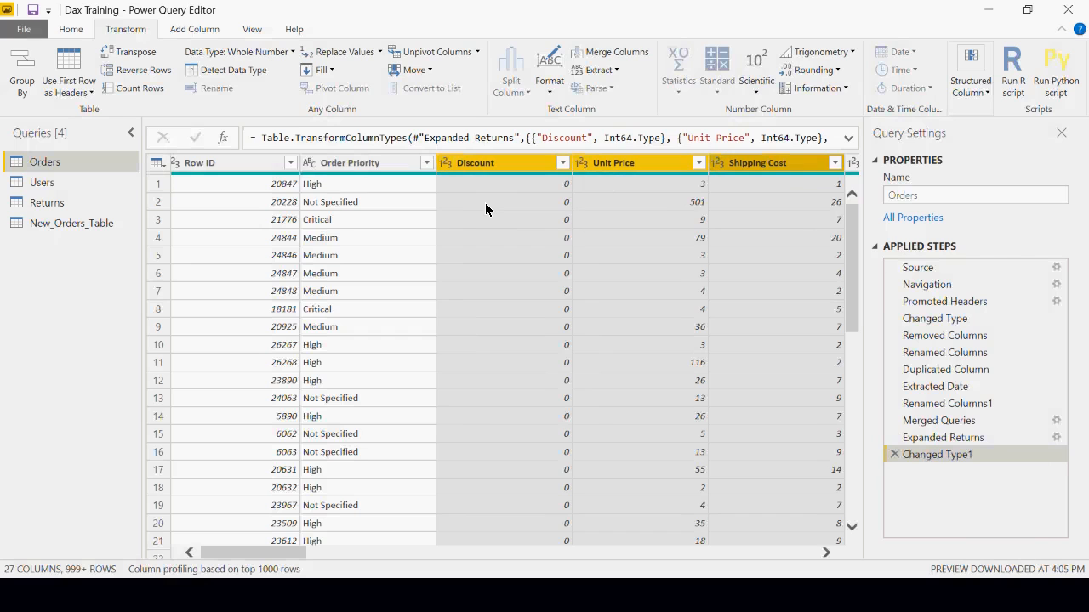
# Switch to the Topics note in Notepad, highlight the topic "Replace Values", and return to the Orders query
pyautogui.hotkey('alt', 'Tab')
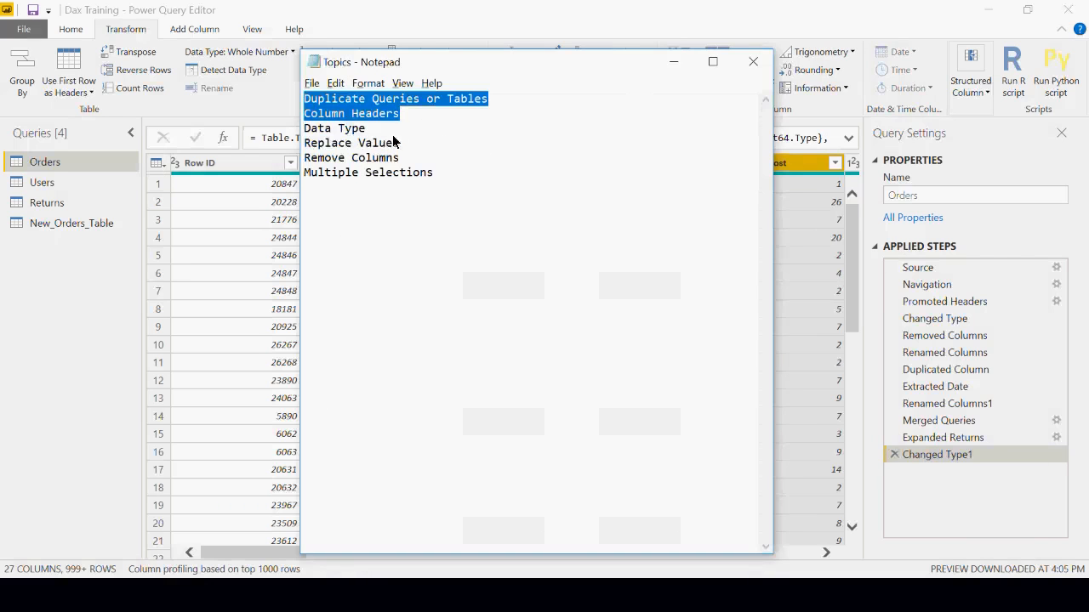
pyautogui.moveTo(424, 146); pyautogui.dragTo(304, 150)
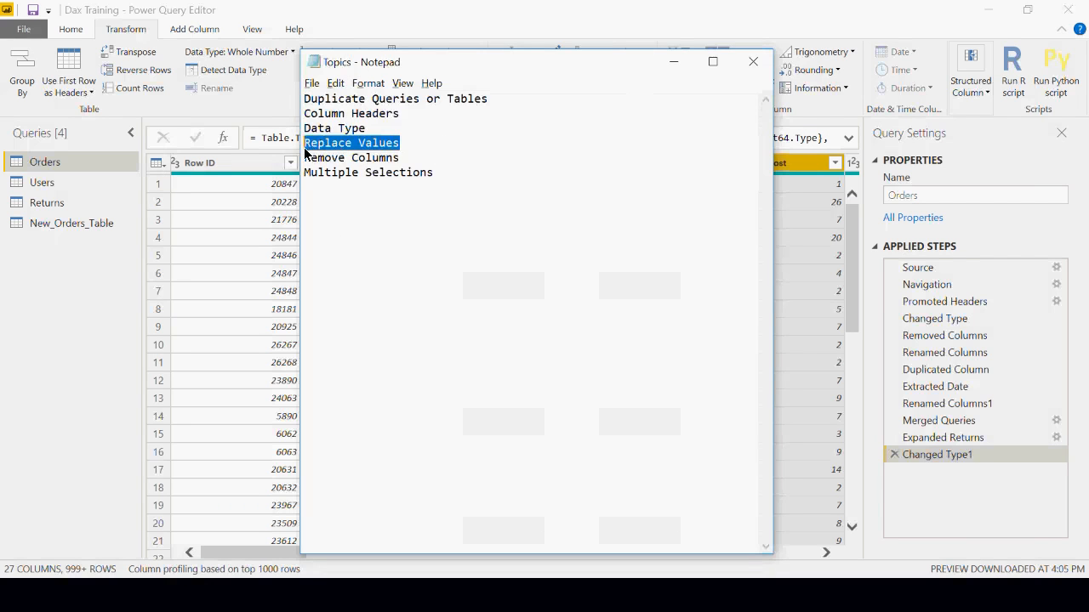
pyautogui.hotkey('alt', 'Tab')
pyautogui.hotkey('alt', 'Tab')
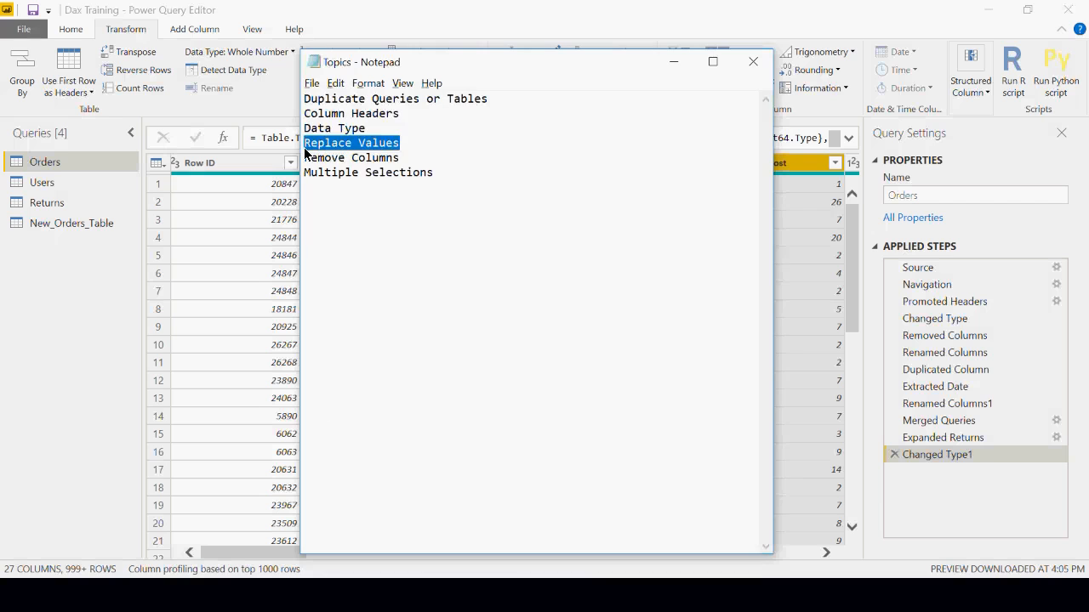
pyautogui.hotkey('alt', 'Tab')
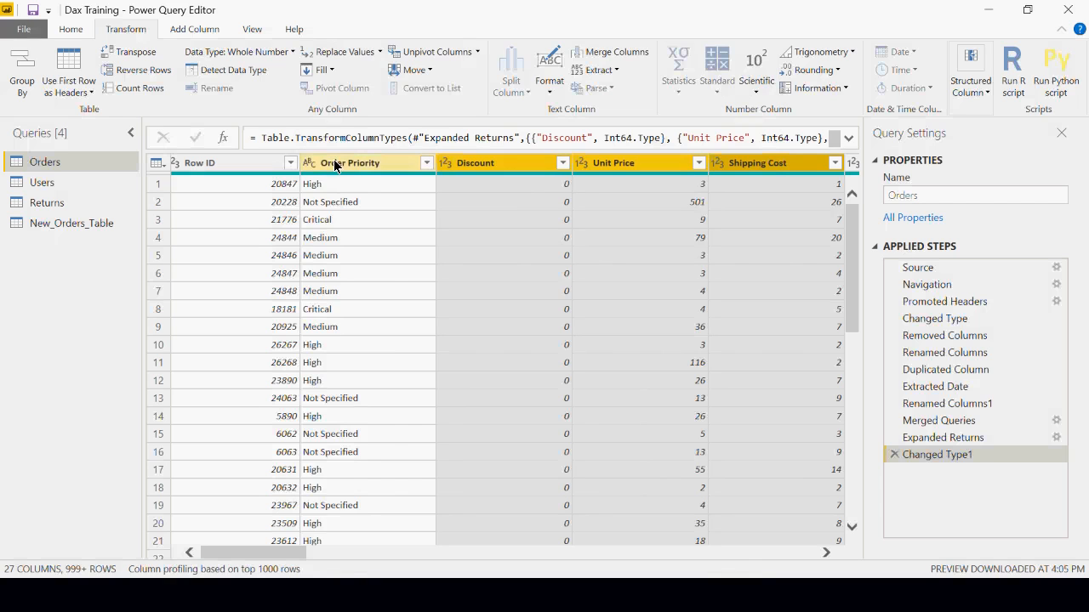
# Replace null with NA in the Status column of the Orders query and look through the column's values
pyautogui.click(332, 164)
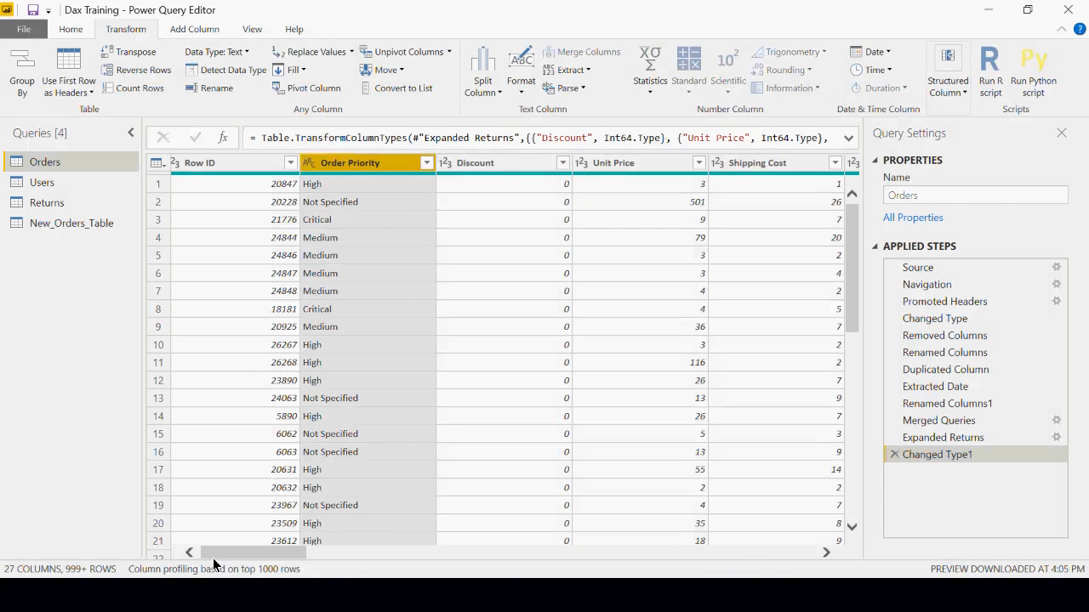
pyautogui.moveTo(212, 558); pyautogui.dragTo(760, 571)
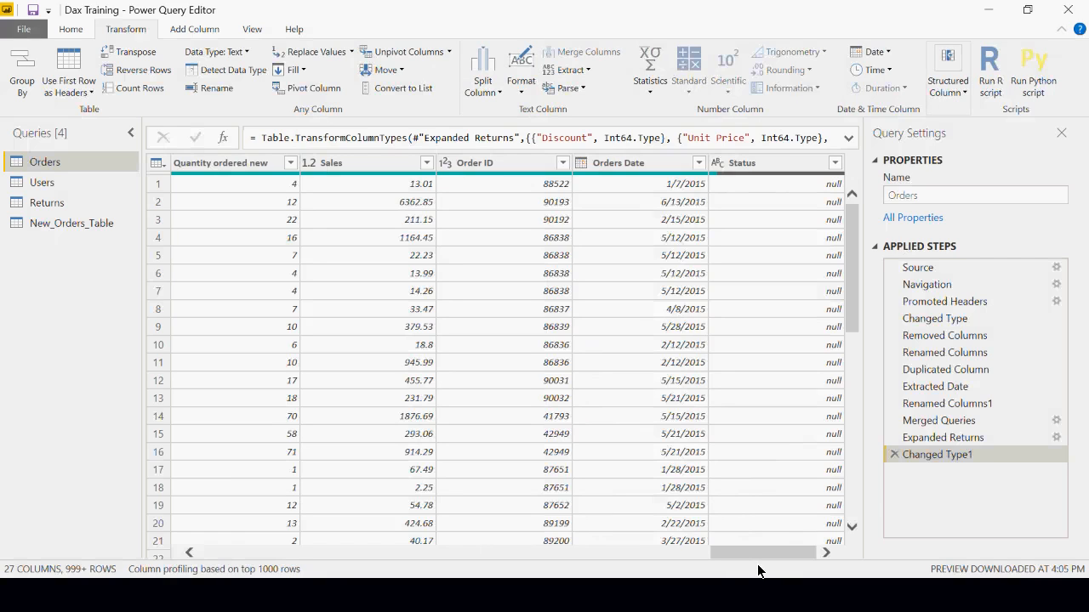
pyautogui.click(758, 163)
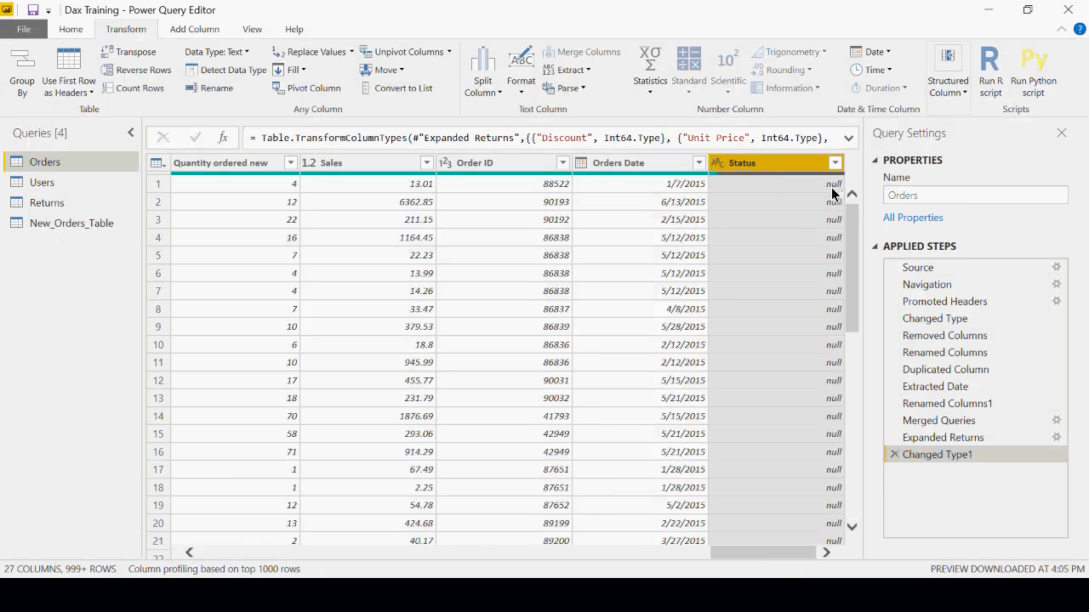
pyautogui.moveTo(853, 251); pyautogui.dragTo(838, 175)
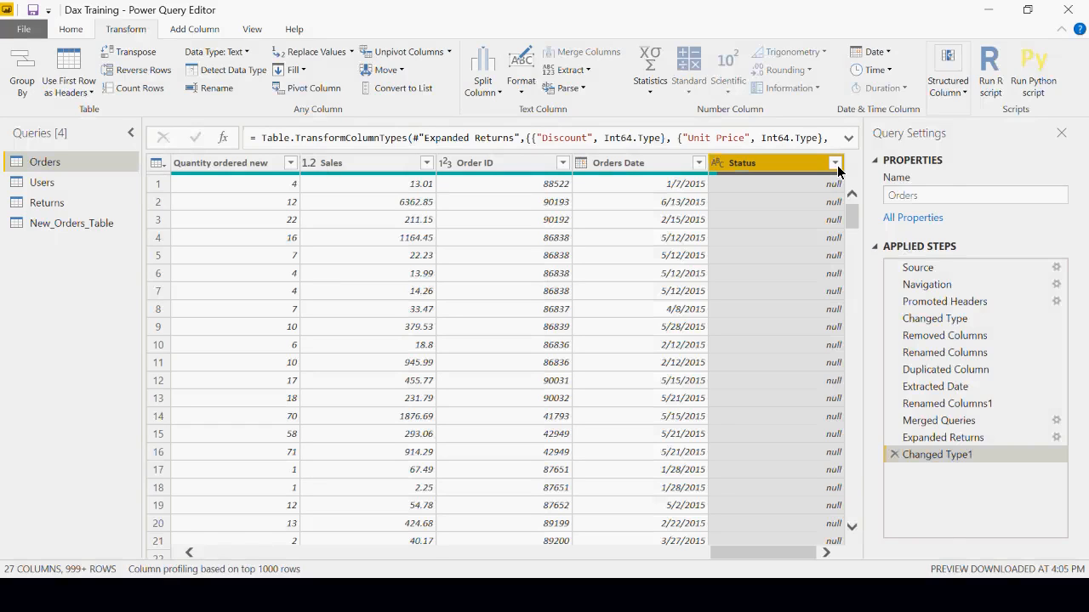
pyautogui.rightClick(756, 170)
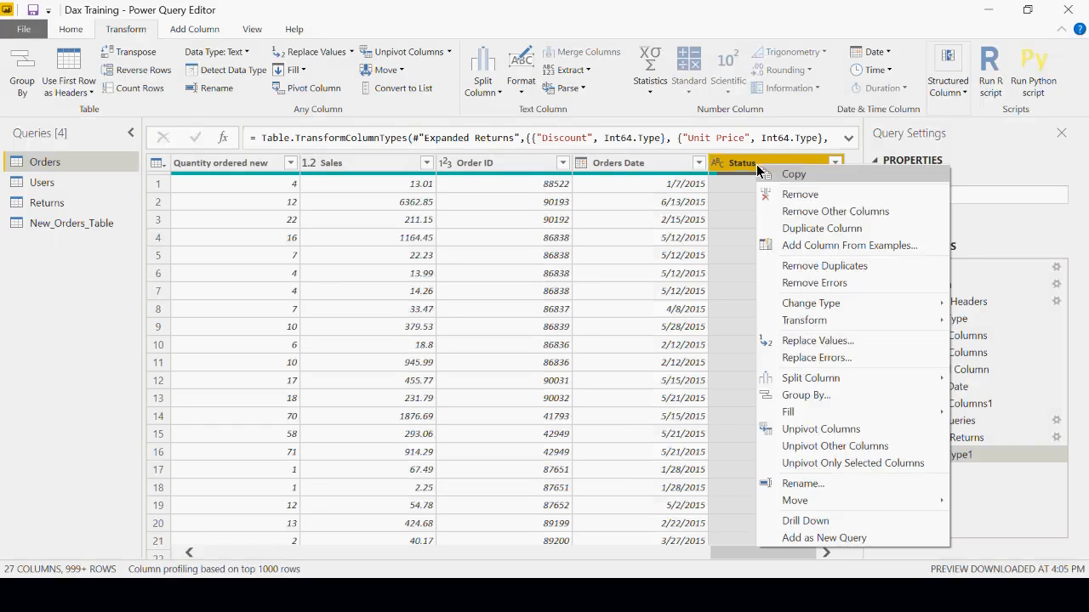
pyautogui.click(805, 347)
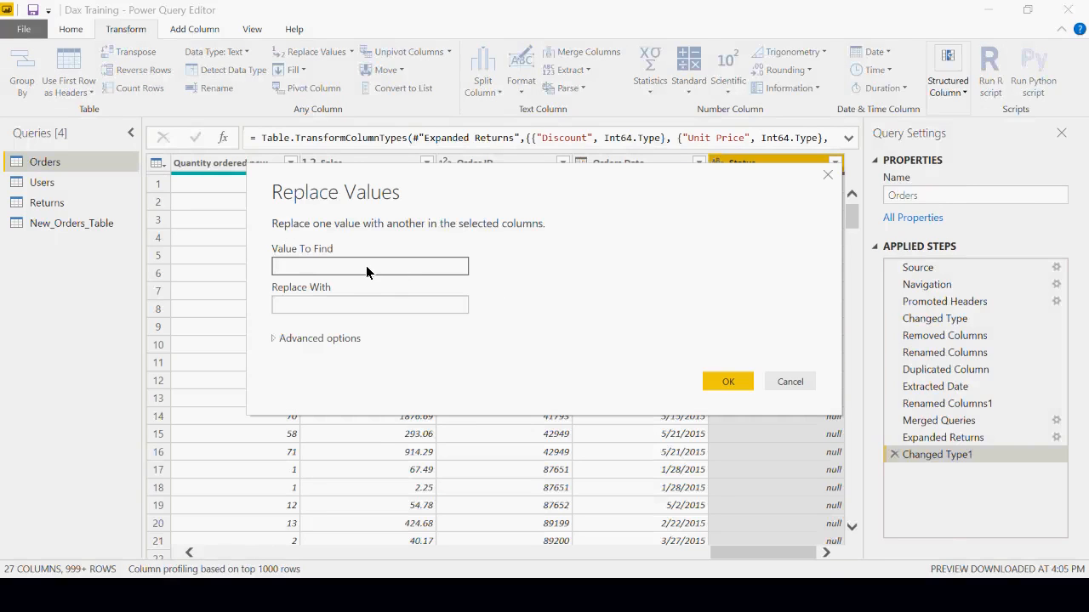
pyautogui.write('null')
pyautogui.click(338, 301)
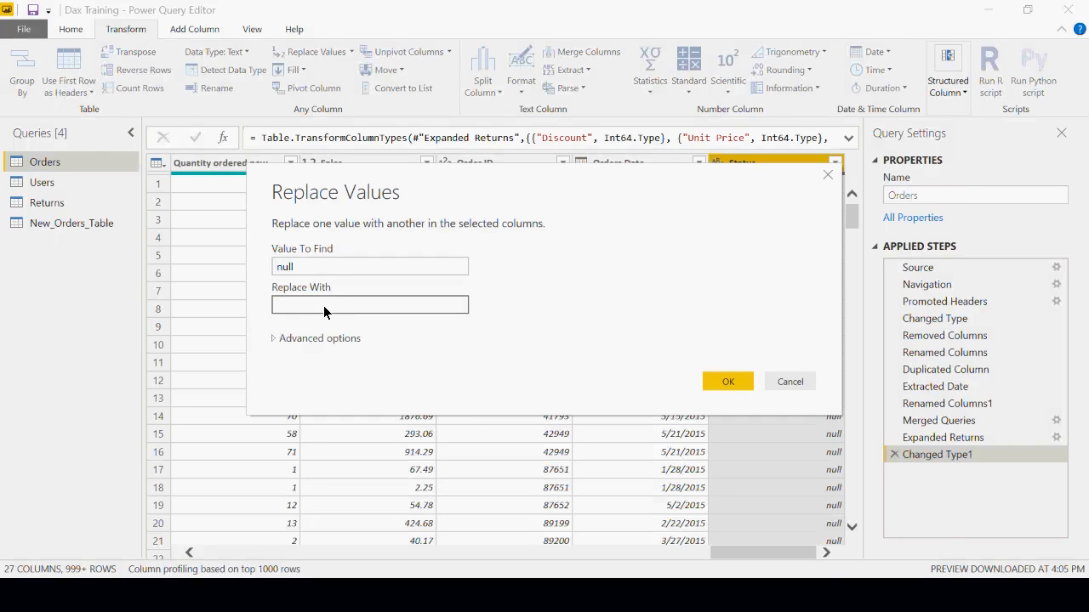
pyautogui.write('Not Applicable')
pyautogui.moveTo(379, 307); pyautogui.dragTo(272, 310)
pyautogui.write('NA')
pyautogui.click(727, 383)
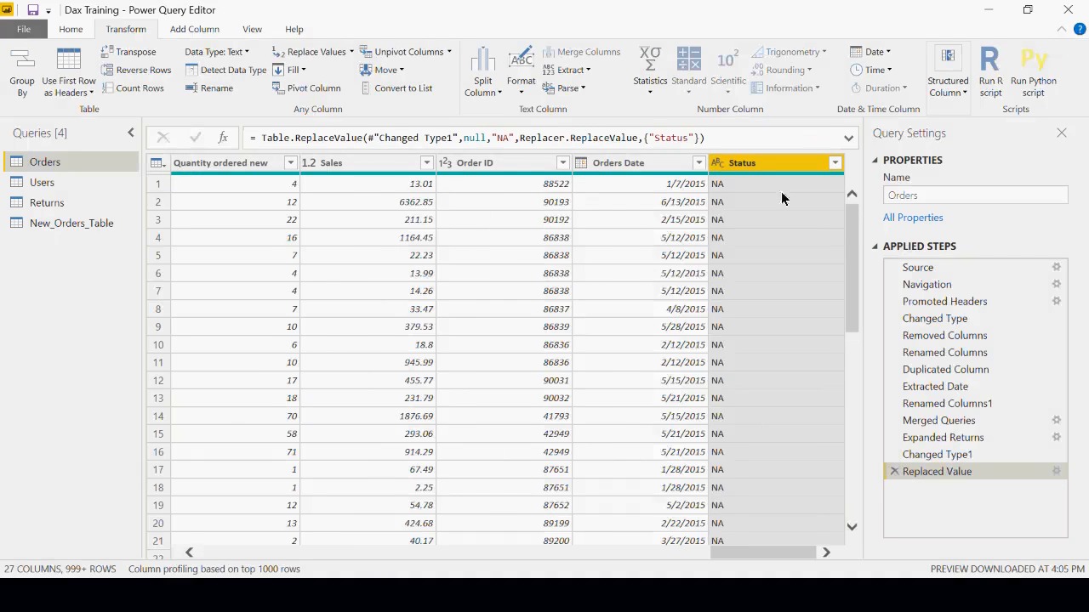
pyautogui.moveTo(717, 179)
pyautogui.moveTo(854, 234); pyautogui.dragTo(853, 204)
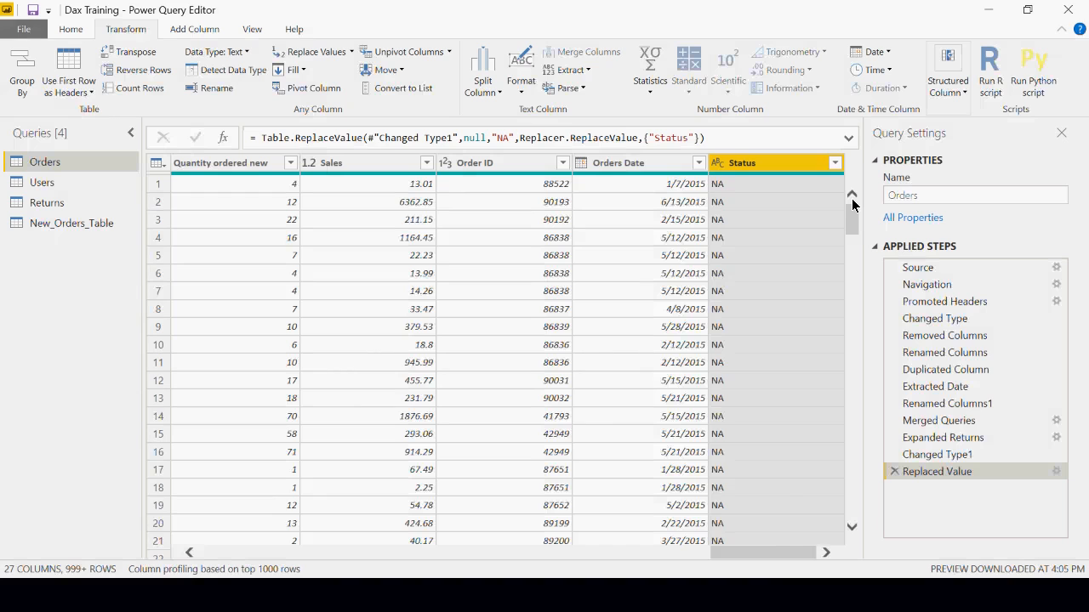
# Switch to the Topics note in Notepad, highlight the next topic, and return to the Orders query
pyautogui.hotkey('alt', 'Tab')
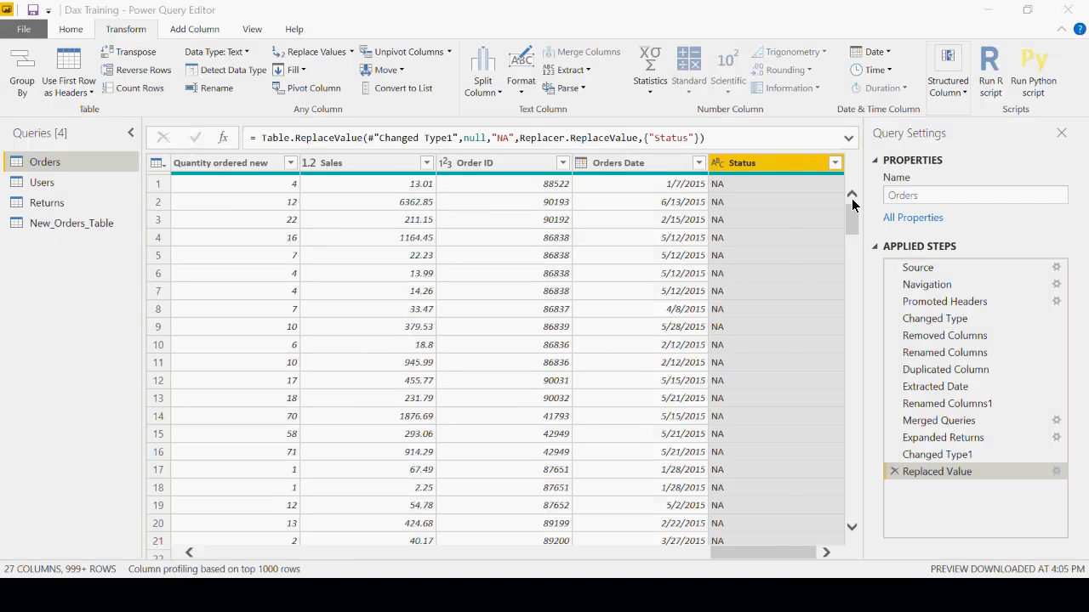
pyautogui.moveTo(402, 160); pyautogui.dragTo(304, 160)
pyautogui.hotkey('alt', 'Tab')
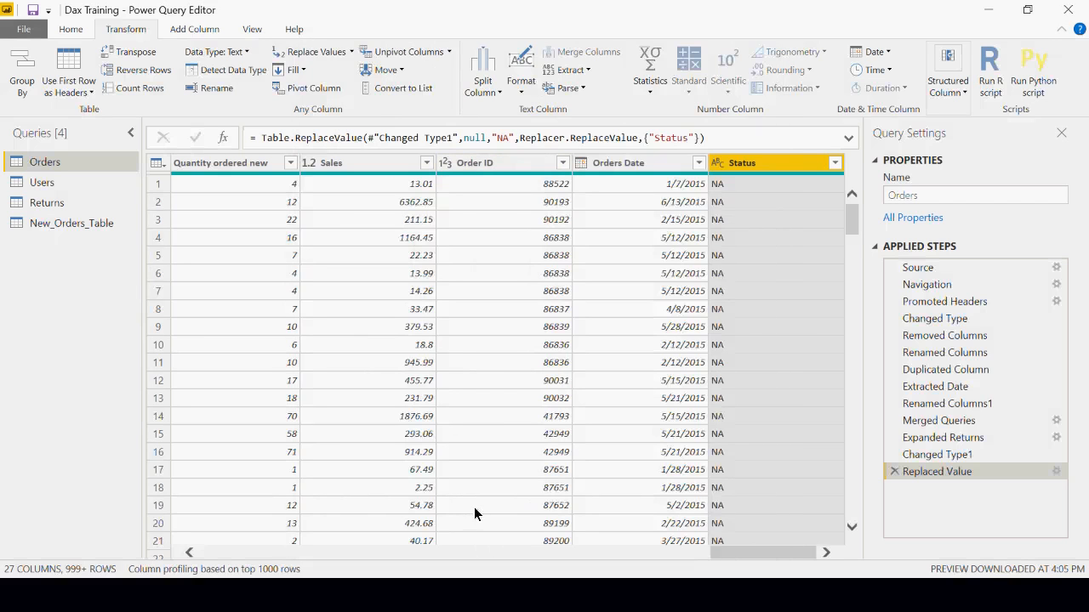
# Try removing the Row ID column from the Orders query, and delete that removal from the applied steps
pyautogui.moveTo(783, 555); pyautogui.dragTo(271, 555)
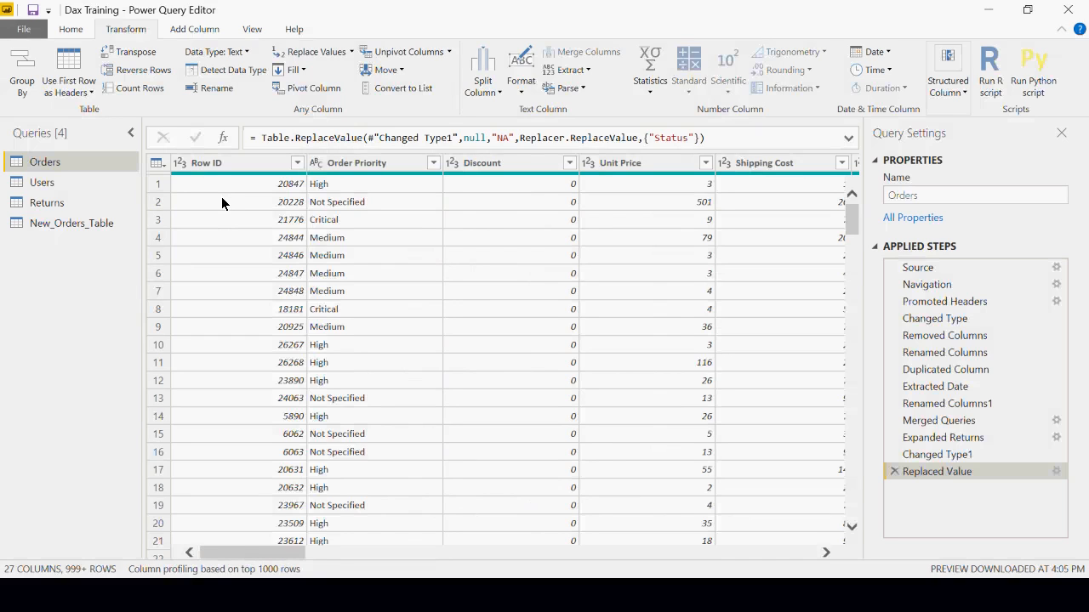
pyautogui.click(236, 166)
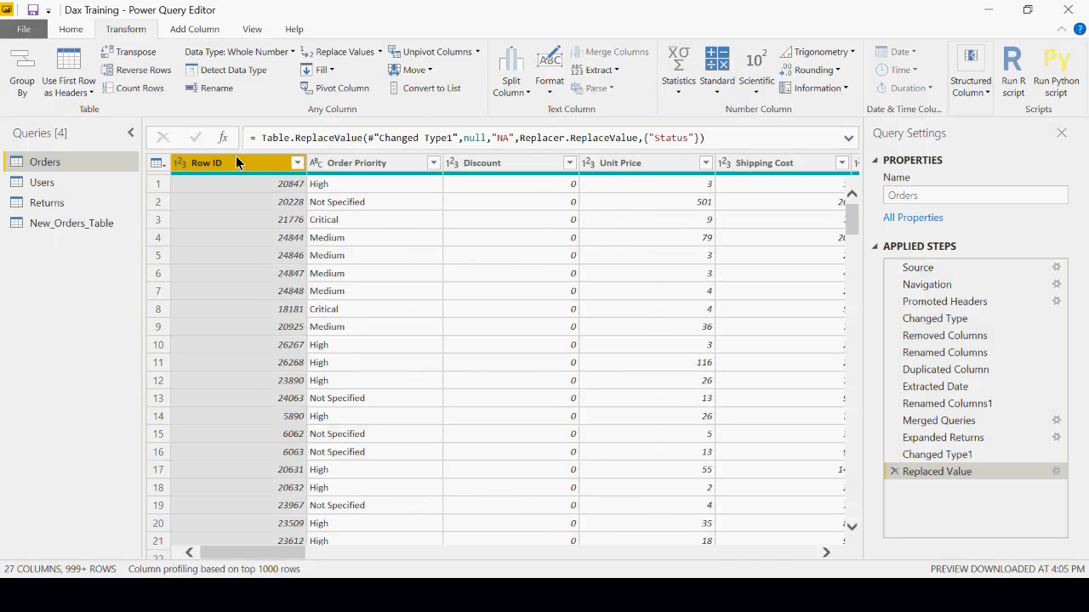
pyautogui.rightClick(236, 161)
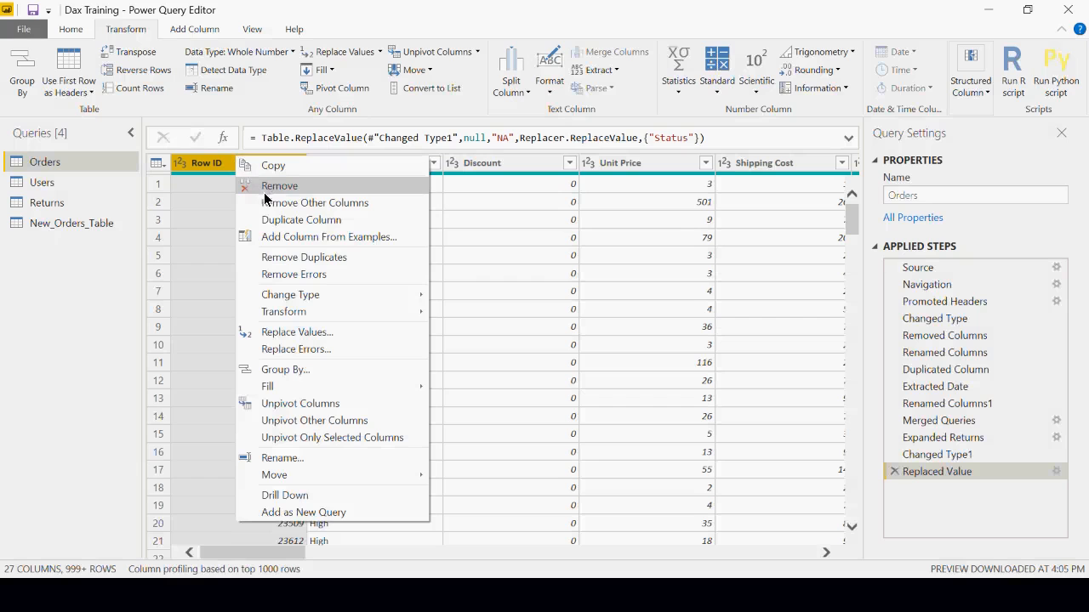
pyautogui.click(307, 188)
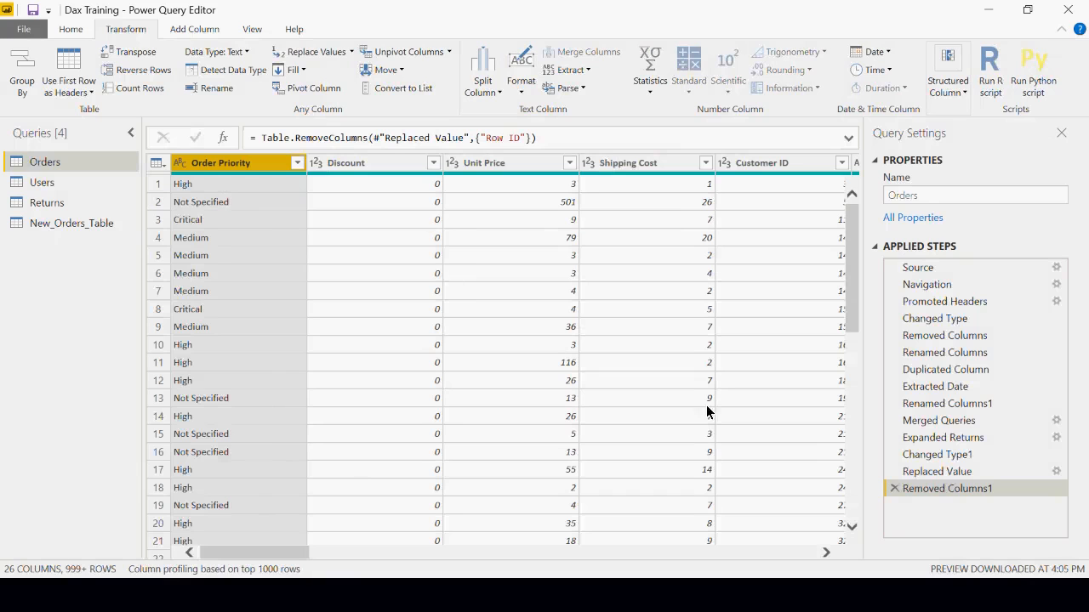
pyautogui.click(894, 489)
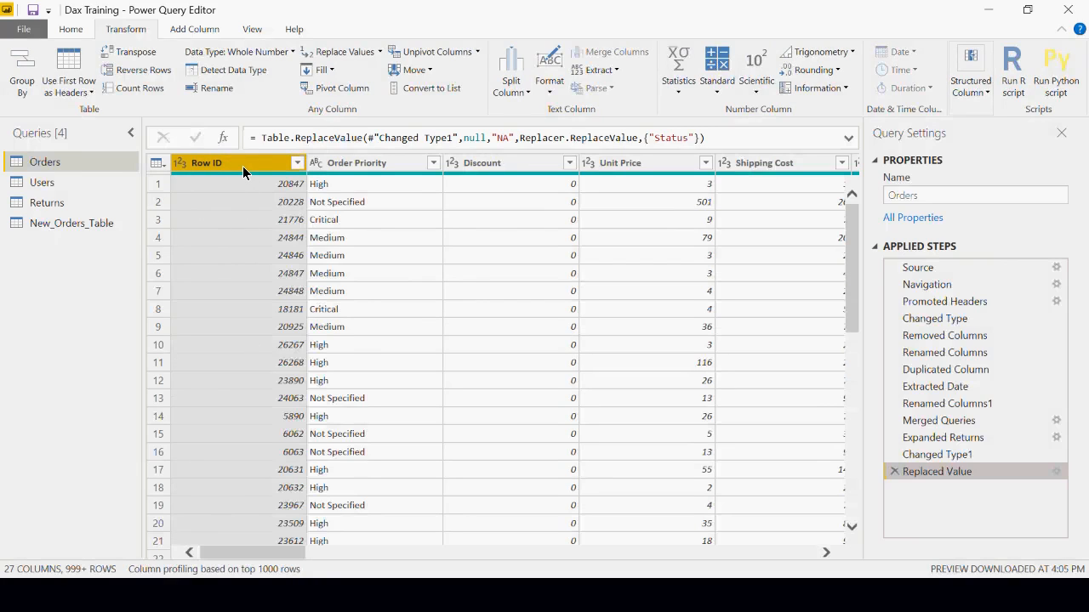
# Try removing all columns except Row ID from Orders, and delete that operation from the applied steps
pyautogui.rightClick(244, 171)
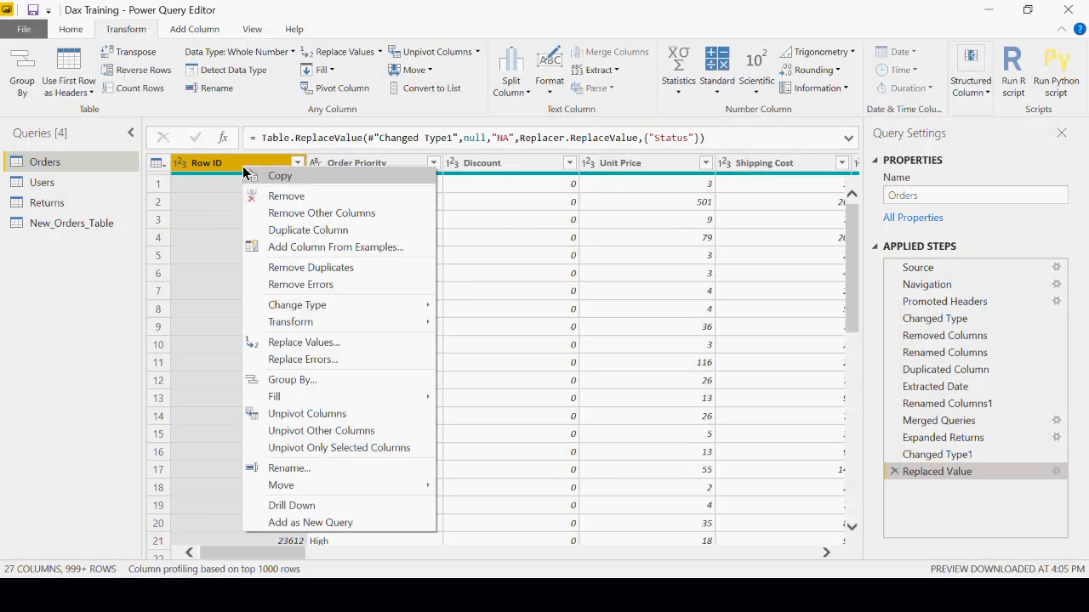
pyautogui.click(333, 216)
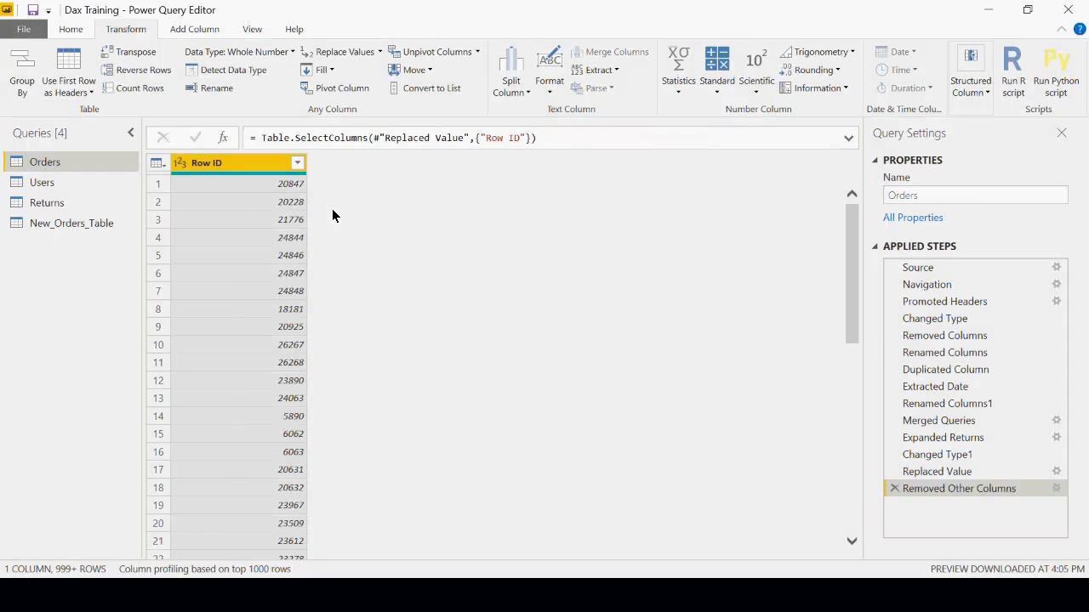
pyautogui.click(894, 491)
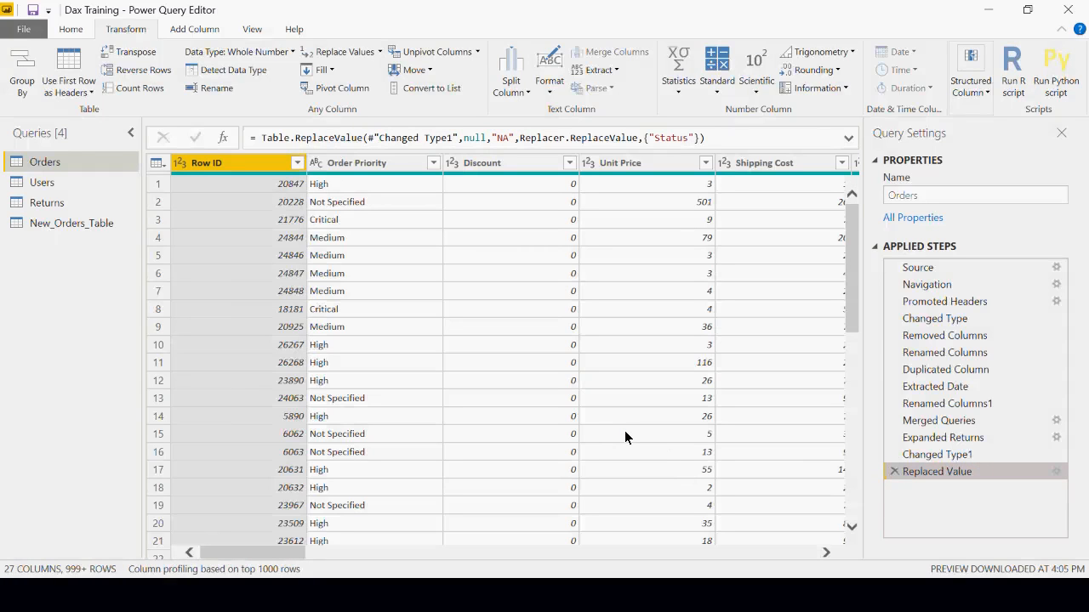
# Rename the Row ID column of the Orders query to Row Number
pyautogui.doubleClick(208, 162)
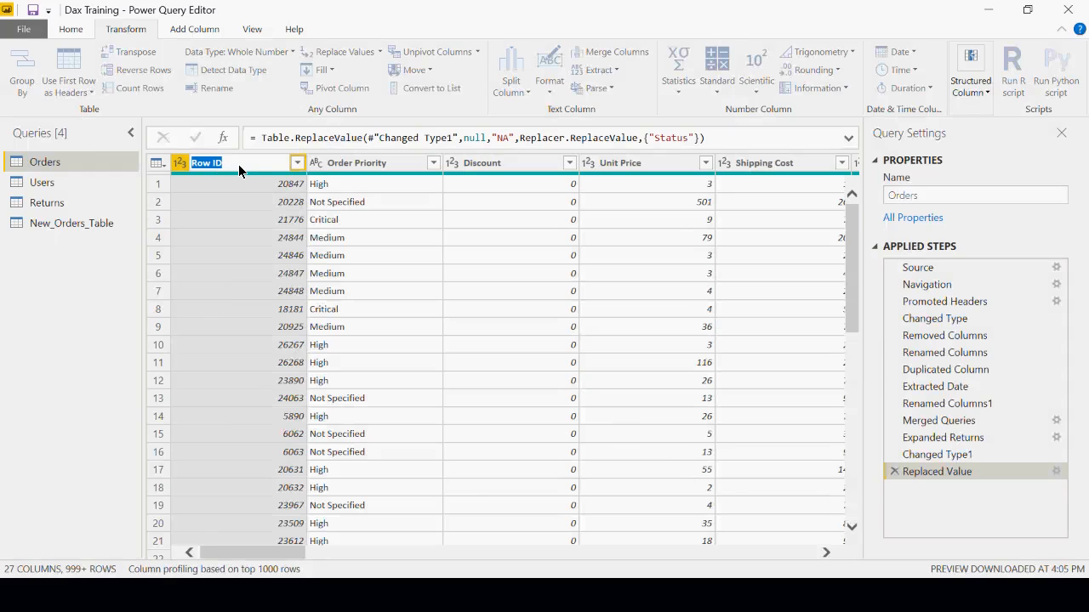
pyautogui.write('Ro')
pyautogui.press('Return')
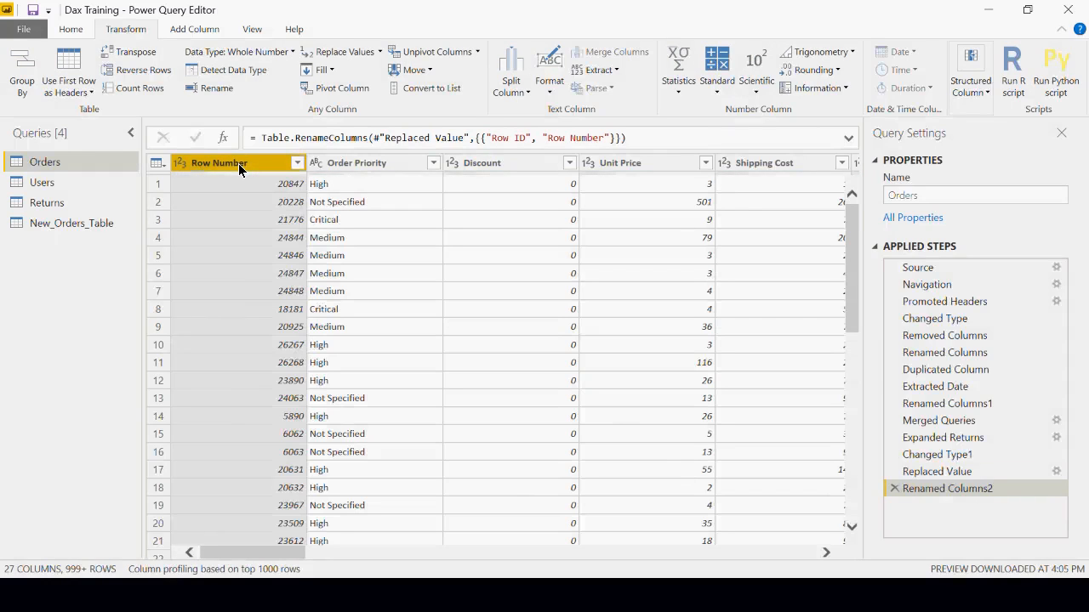